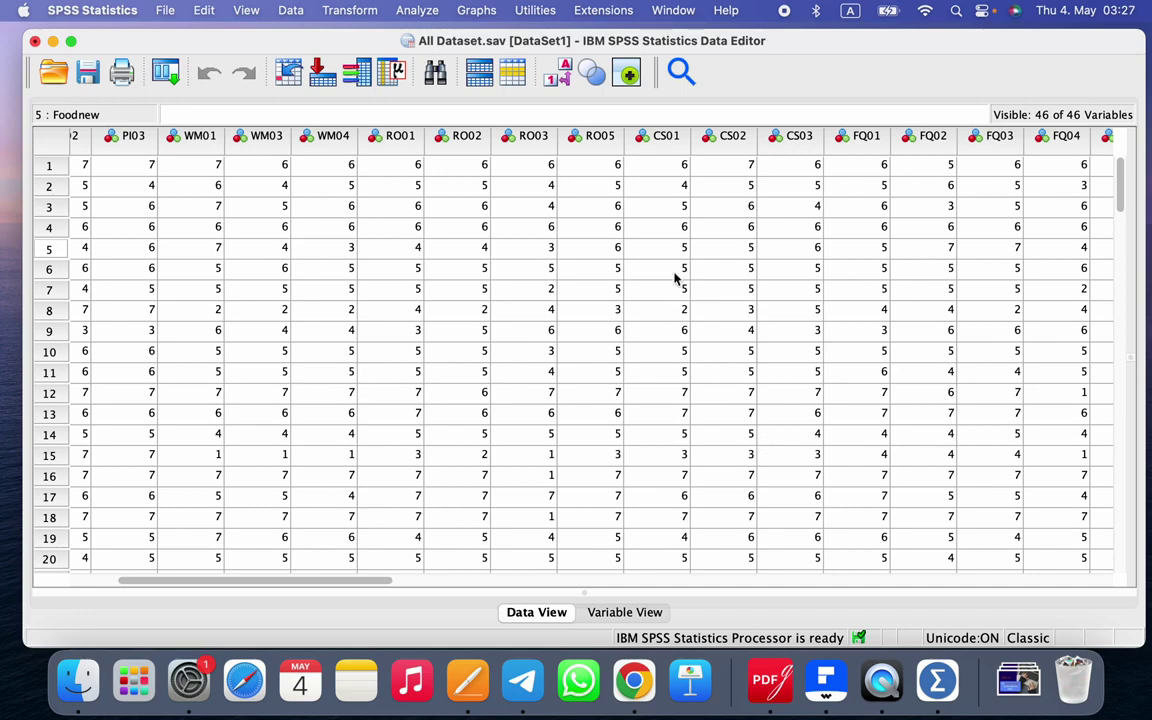
Step: Open the Reliability Analysis and clear PI01, PI02 and PI03 from its items list
{"action": "left_click", "coordinate": [413, 12]}
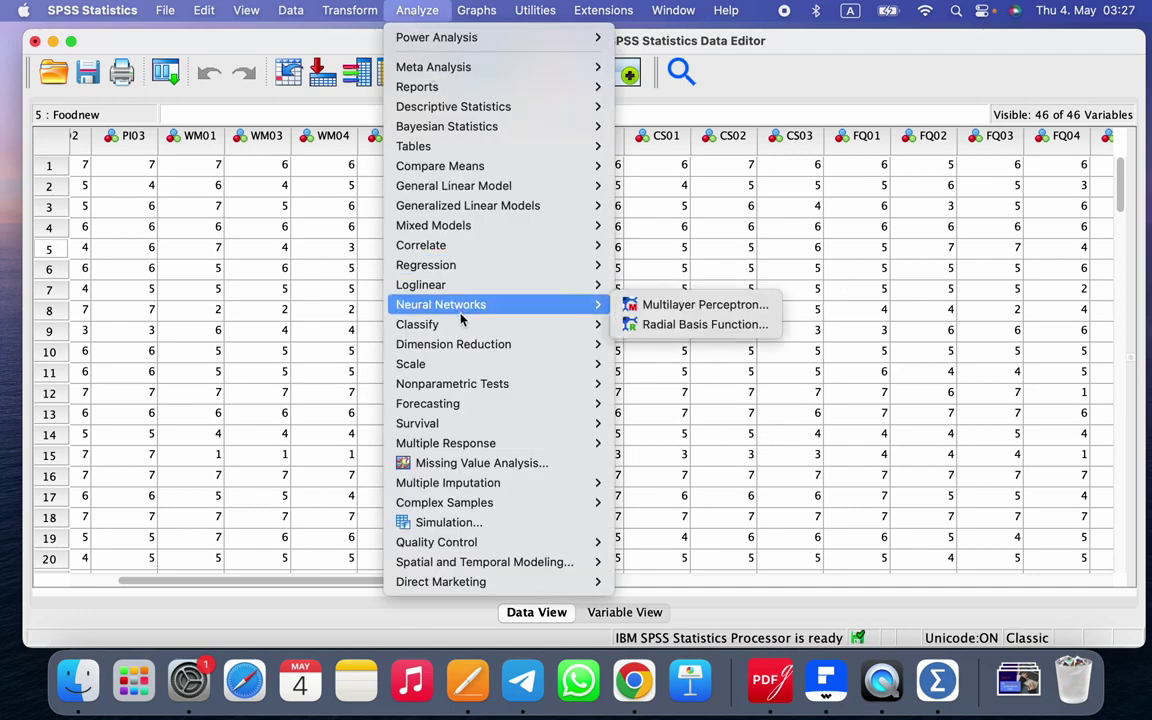
{"action": "mouse_move", "coordinate": [405, 366]}
{"action": "left_click", "coordinate": [640, 366]}
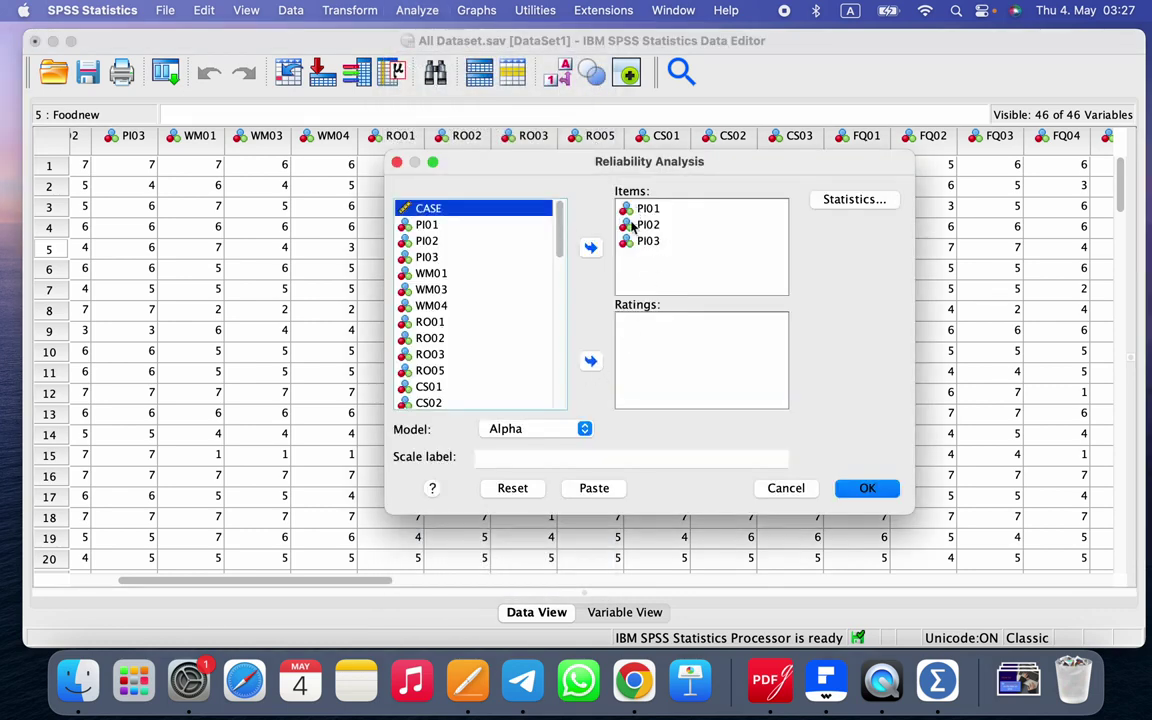
{"action": "left_click", "coordinate": [637, 226]}
{"action": "key", "text": "super+a"}
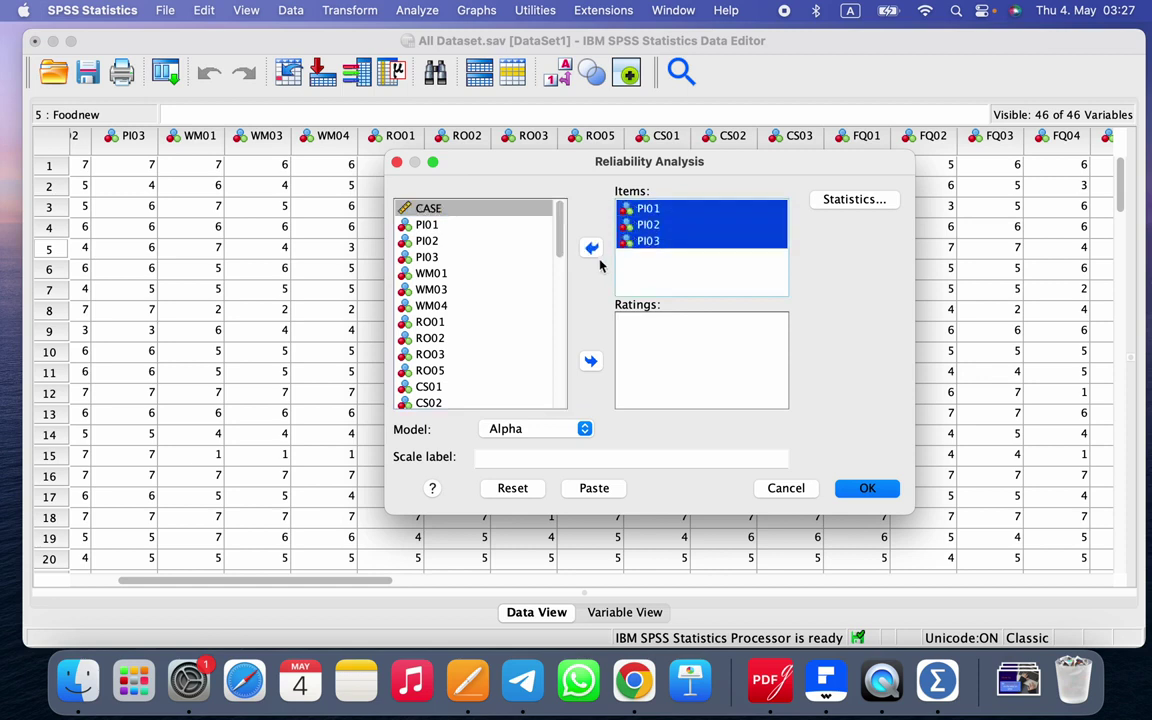
{"action": "left_click", "coordinate": [591, 248]}
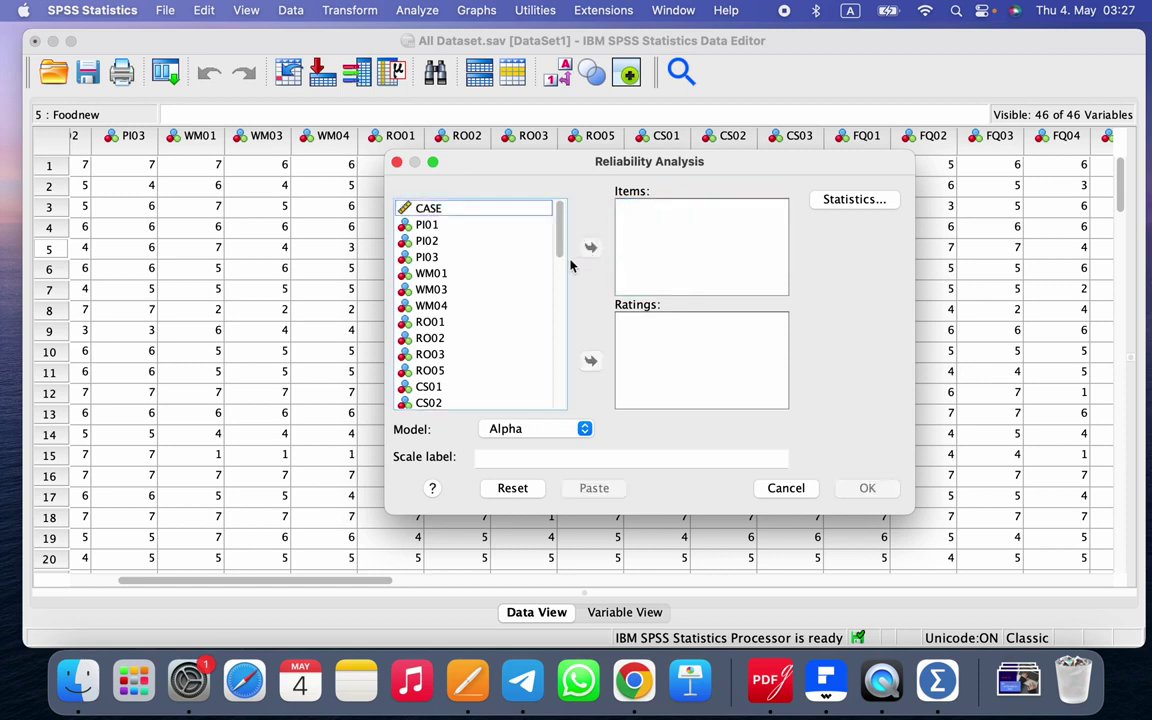
Step: Run the Alpha reliability analysis on items PI01, PI02 and PI03 and check the Reliability Statistics table
{"action": "left_click", "coordinate": [423, 229]}
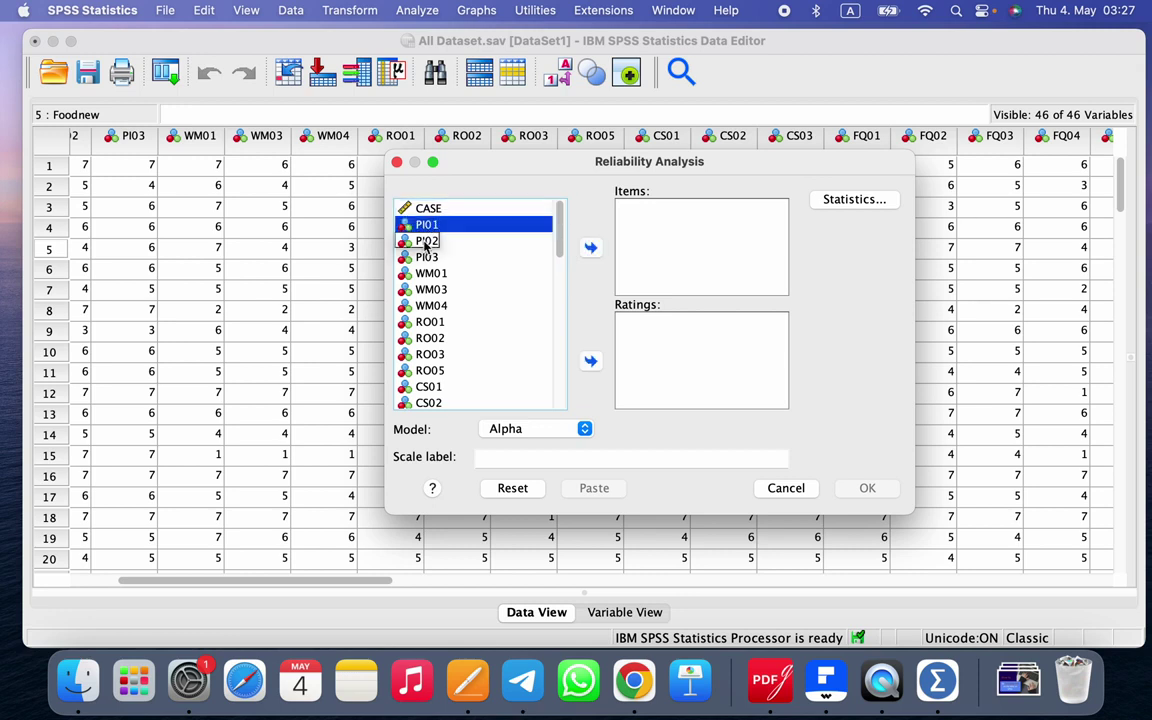
{"action": "left_click", "coordinate": [427, 243], "text": "super"}
{"action": "left_click", "coordinate": [426, 257], "text": "super"}
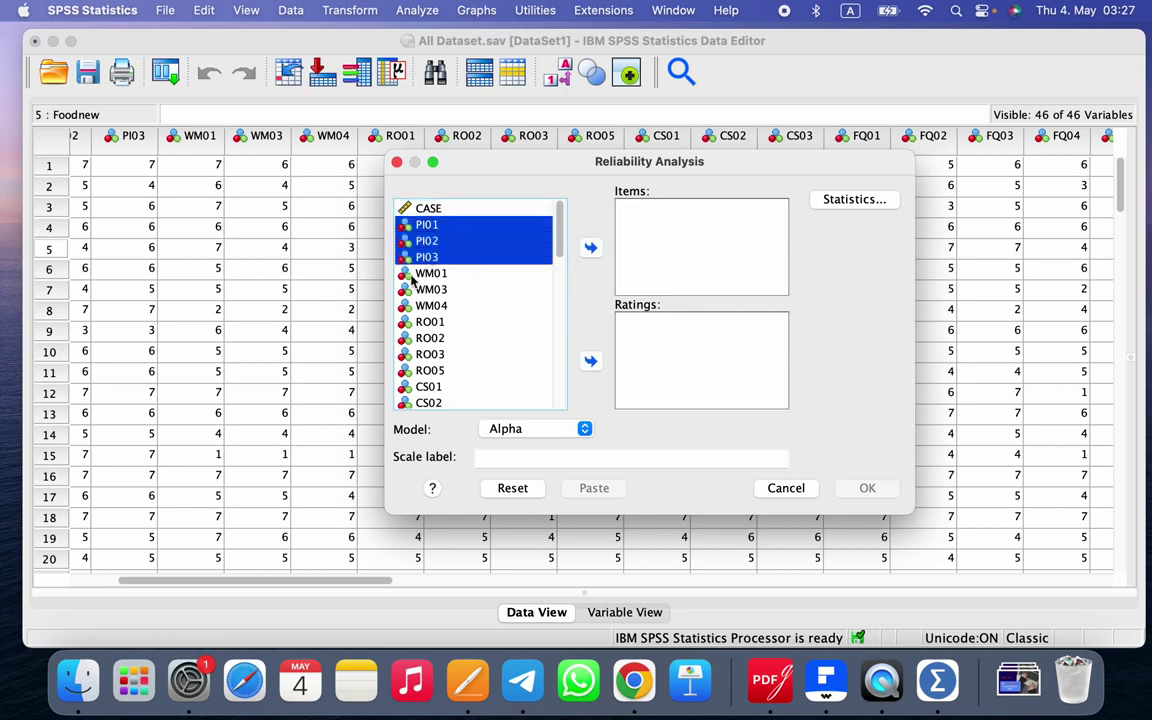
{"action": "left_click", "coordinate": [590, 248]}
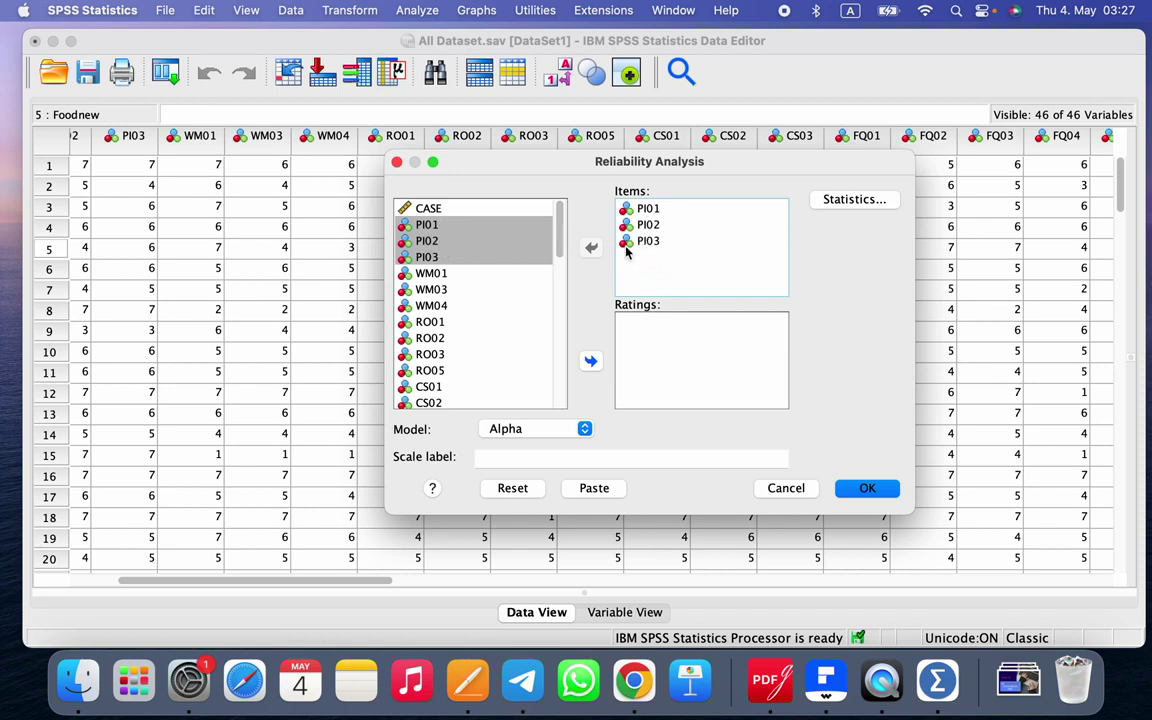
{"action": "left_click", "coordinate": [866, 488]}
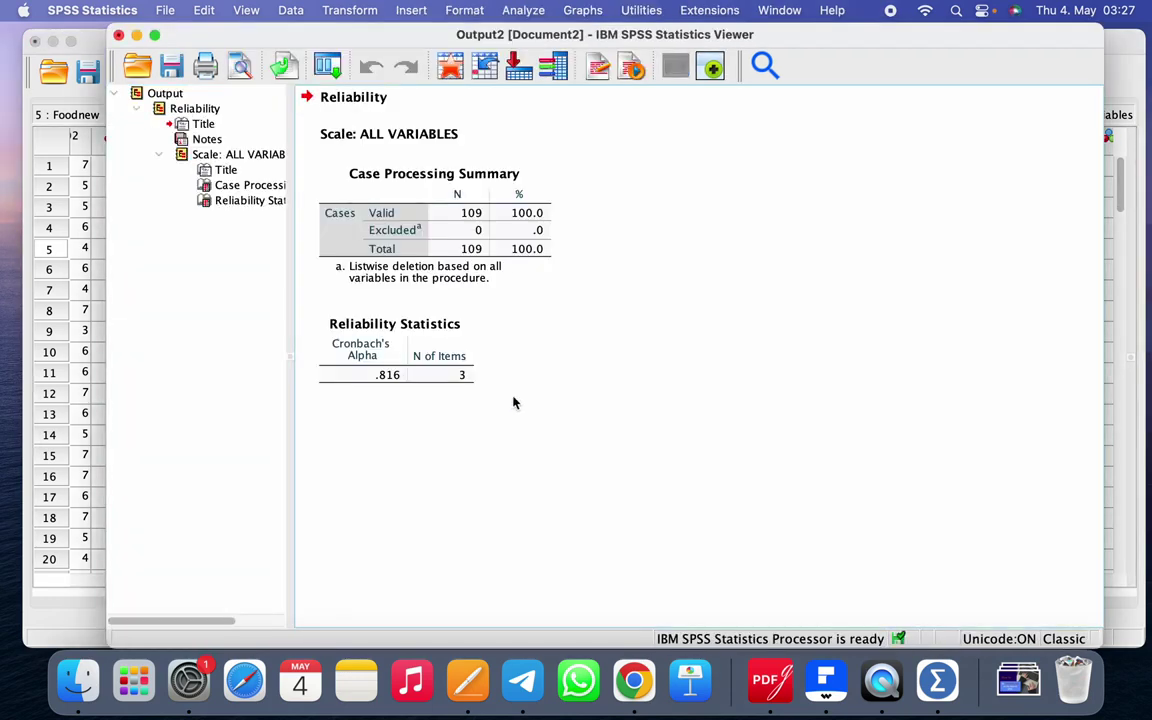
{"action": "left_click", "coordinate": [418, 345]}
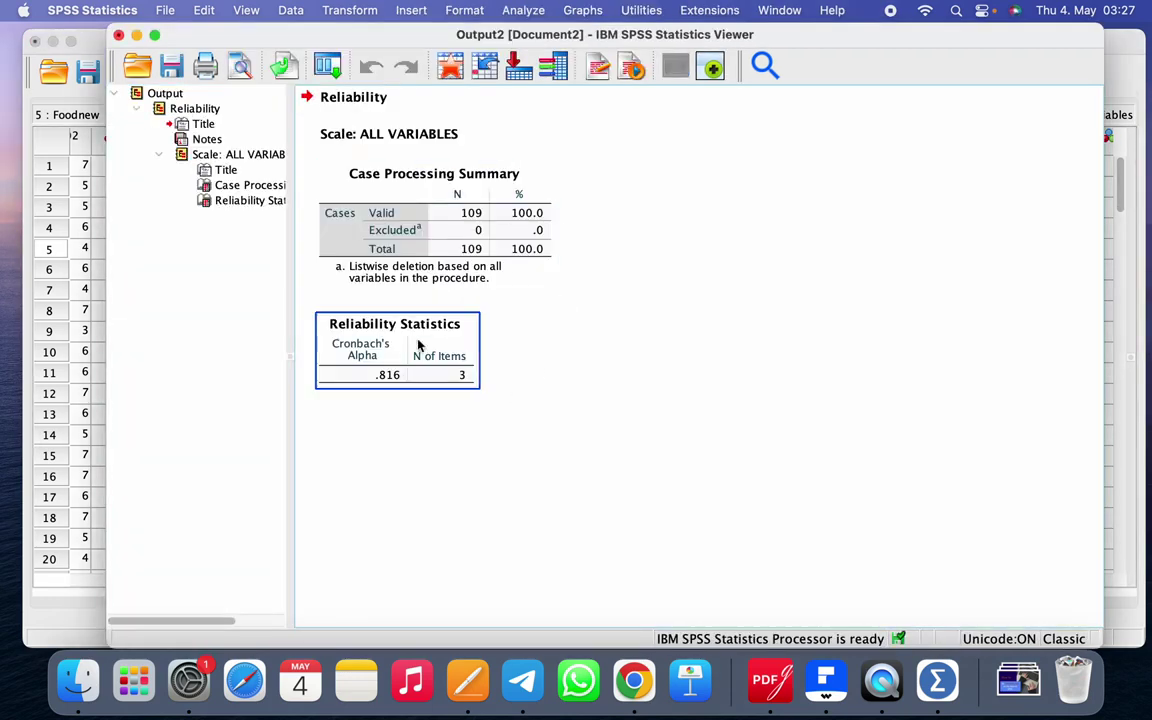
{"action": "left_click", "coordinate": [380, 403]}
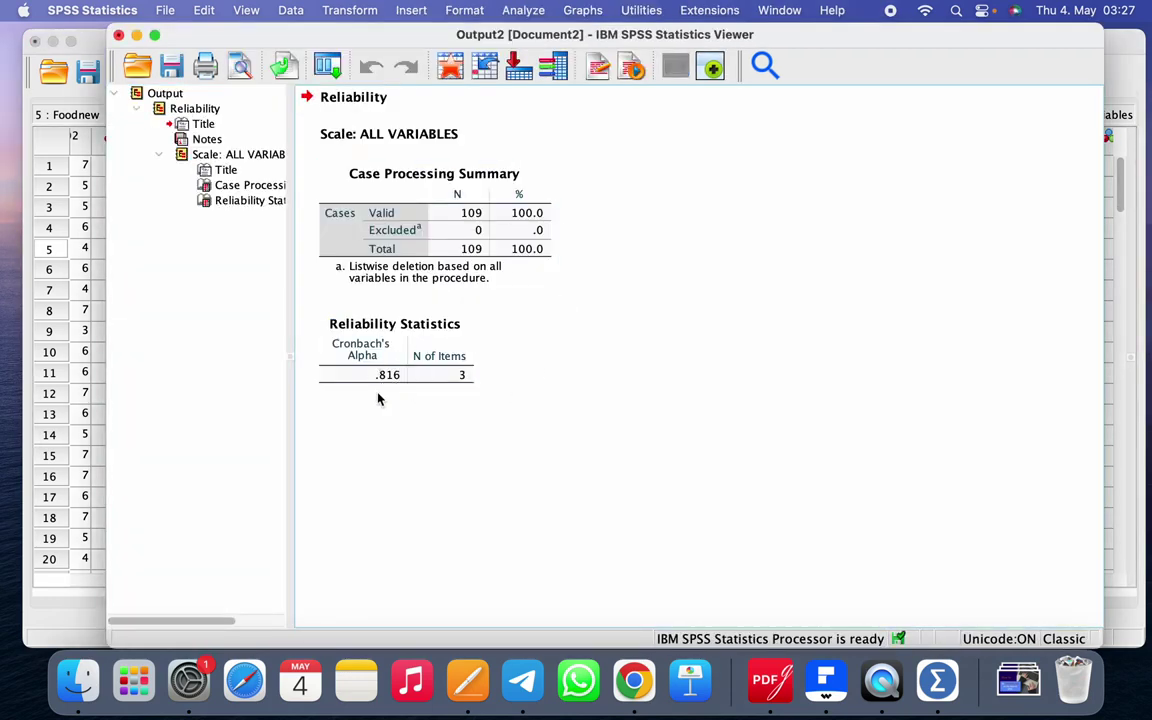
{"action": "left_click", "coordinate": [380, 391]}
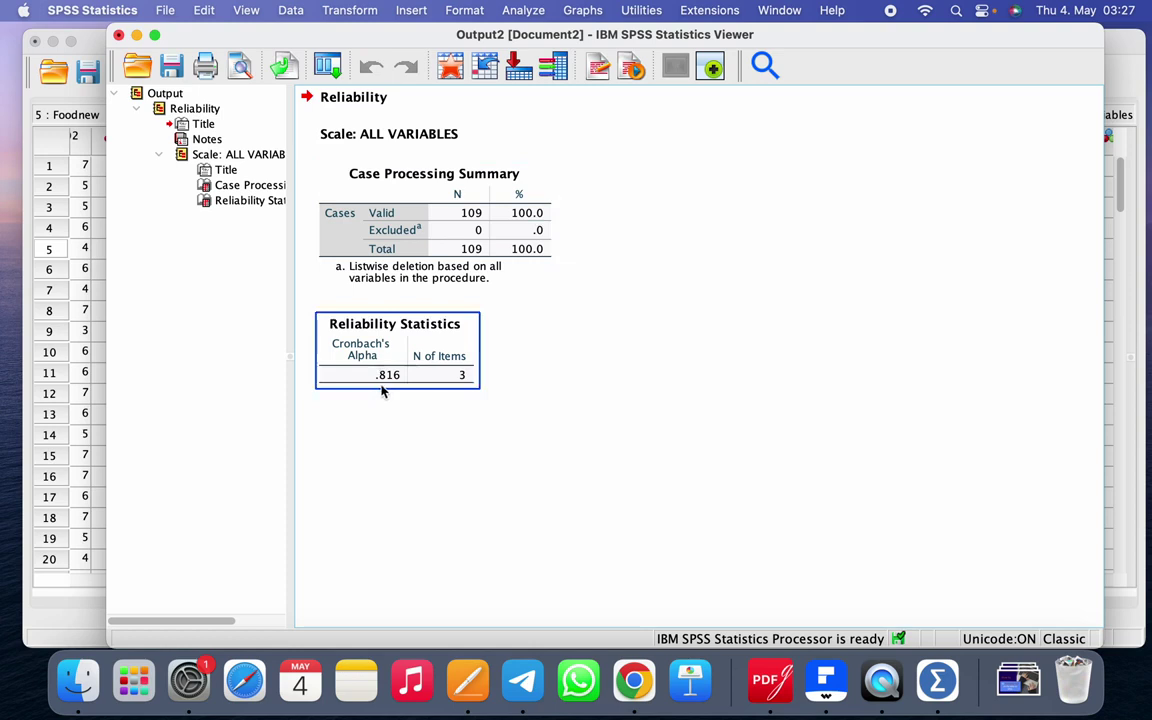
{"action": "left_click", "coordinate": [496, 362]}
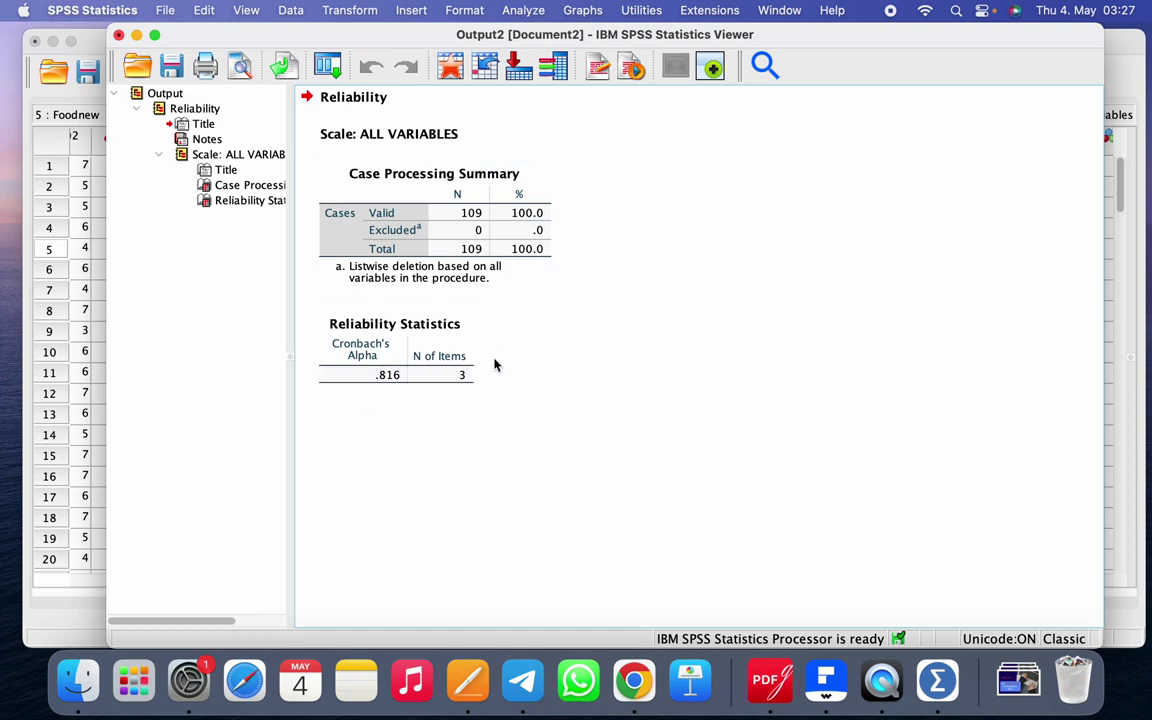
Step: Reopen the Reliability Analysis and remove the three PI variables from the items list
{"action": "left_click", "coordinate": [530, 11]}
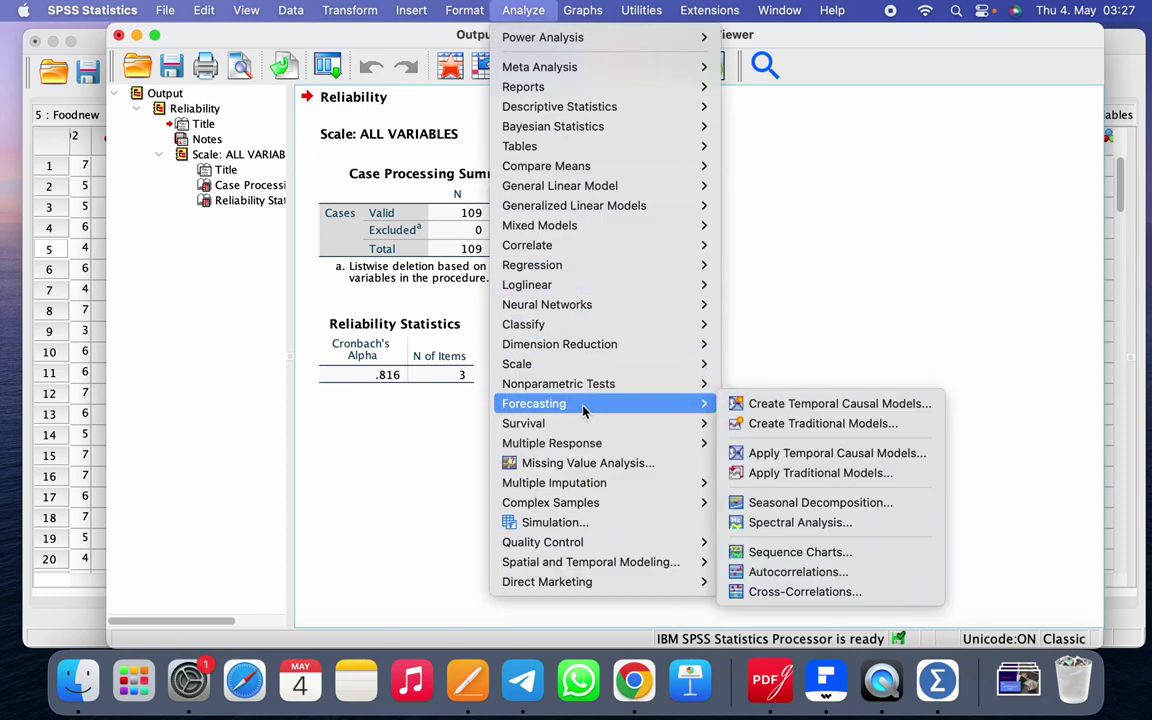
{"action": "mouse_move", "coordinate": [565, 406]}
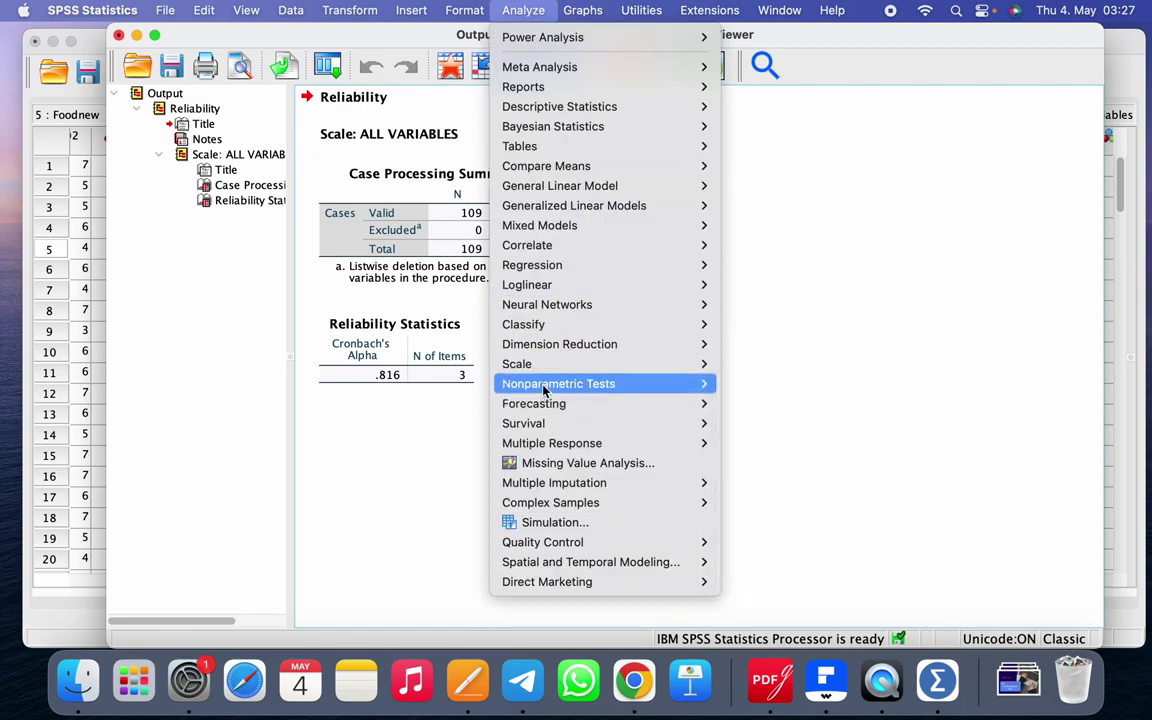
{"action": "mouse_move", "coordinate": [567, 431]}
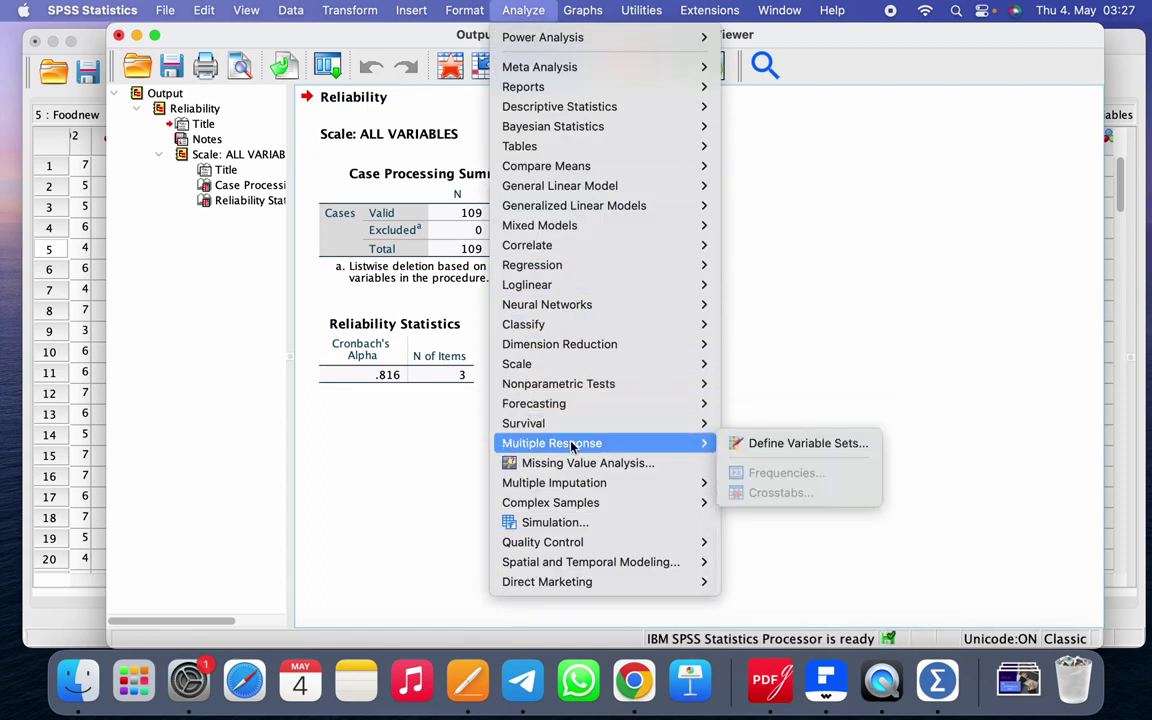
{"action": "mouse_move", "coordinate": [646, 372]}
{"action": "left_click", "coordinate": [803, 368]}
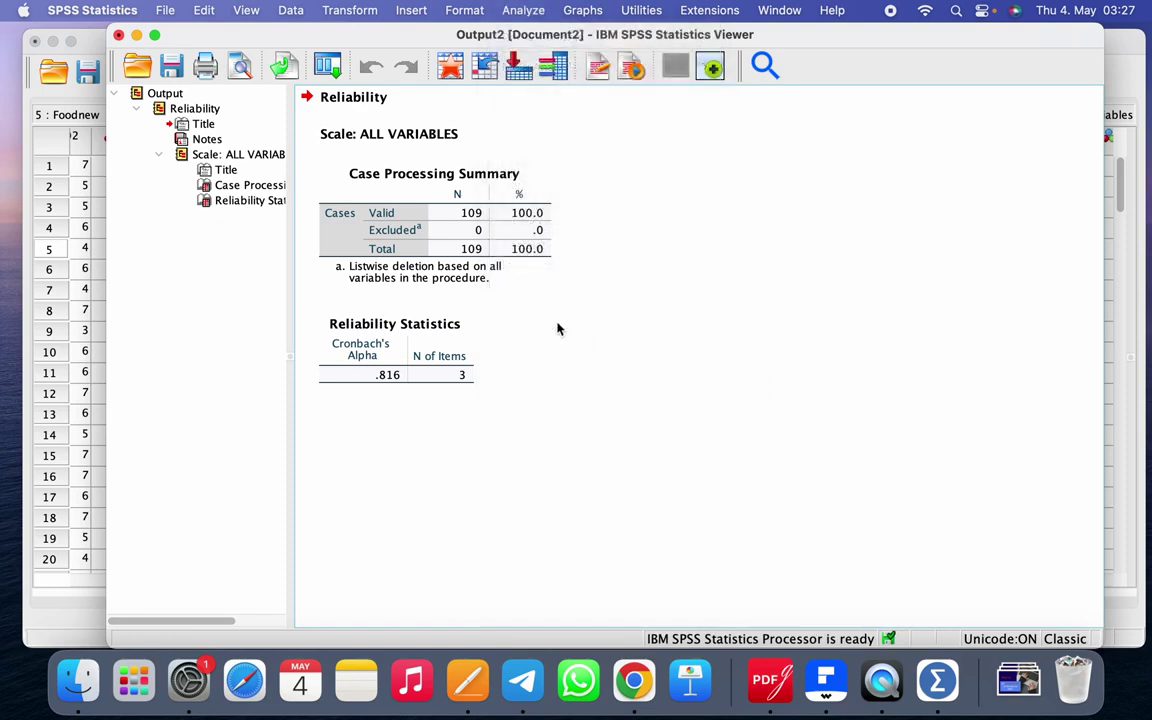
{"action": "left_click", "coordinate": [656, 230]}
{"action": "key", "text": "super+a"}
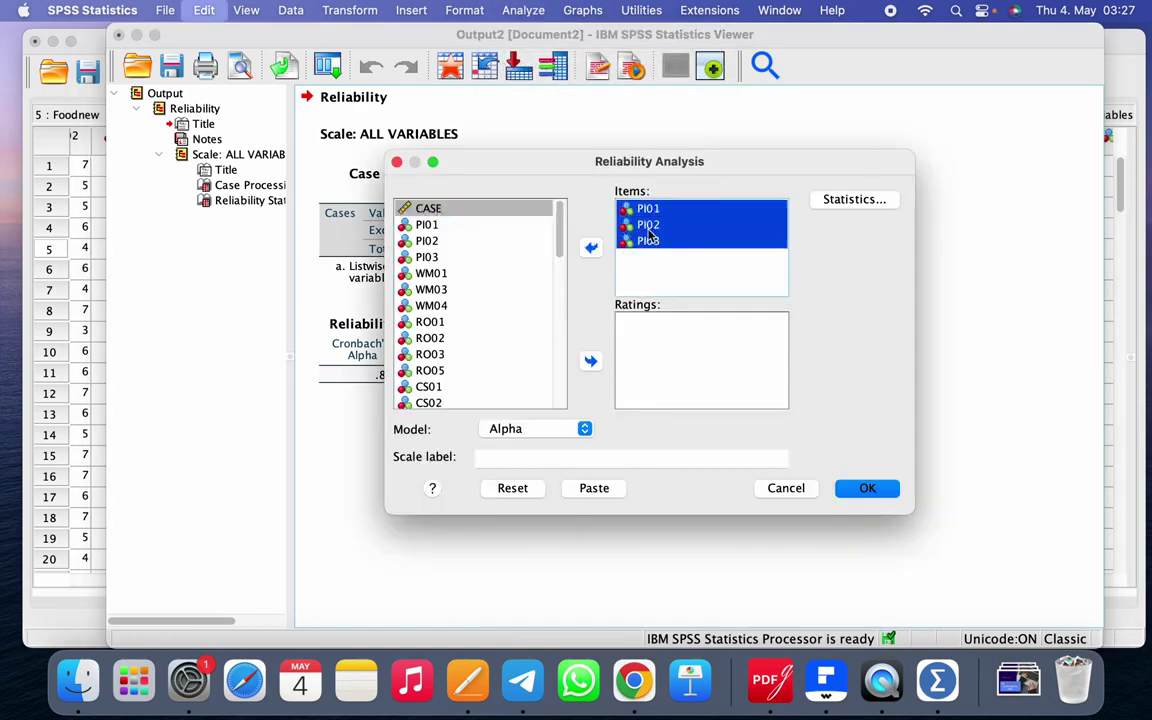
{"action": "left_click", "coordinate": [592, 248]}
Step: Run the Alpha reliability analysis on items FQ02, FQ03, FQ04 and FQ05 and check its Cronbach's alpha
{"action": "scroll", "coordinate": [430, 300], "scroll_direction": "down", "scroll_amount": 5}
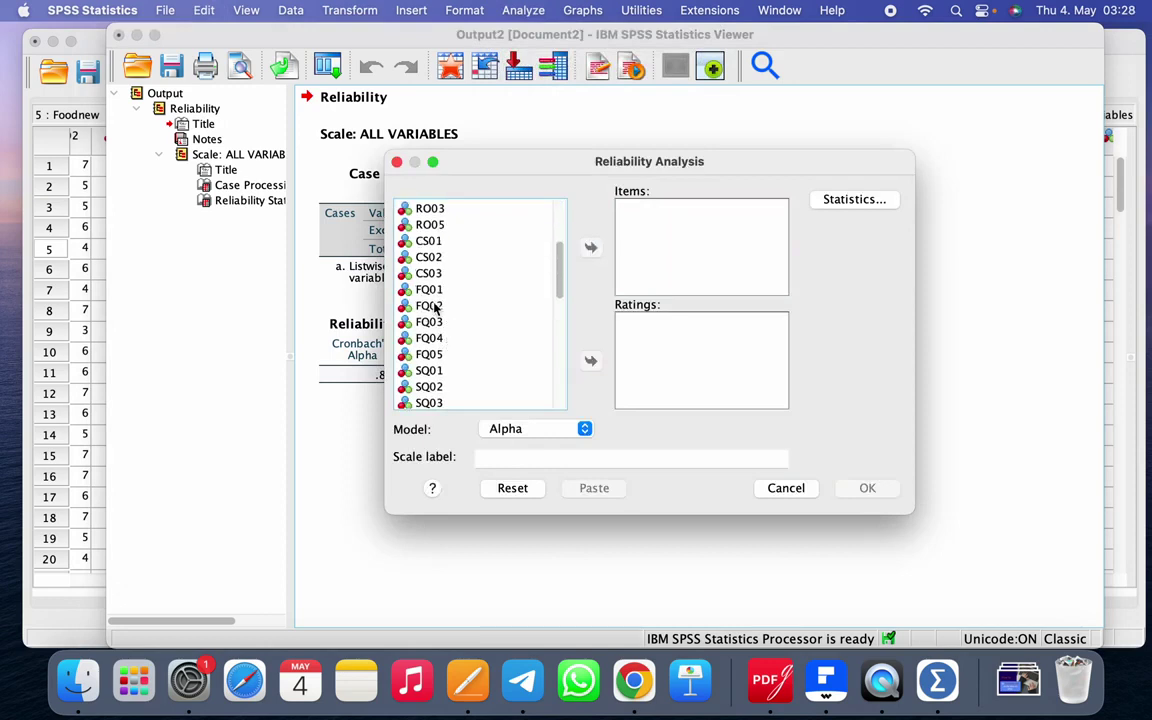
{"action": "left_click", "coordinate": [436, 308]}
{"action": "left_click_drag", "start_coordinate": [436, 310], "coordinate": [436, 368]}
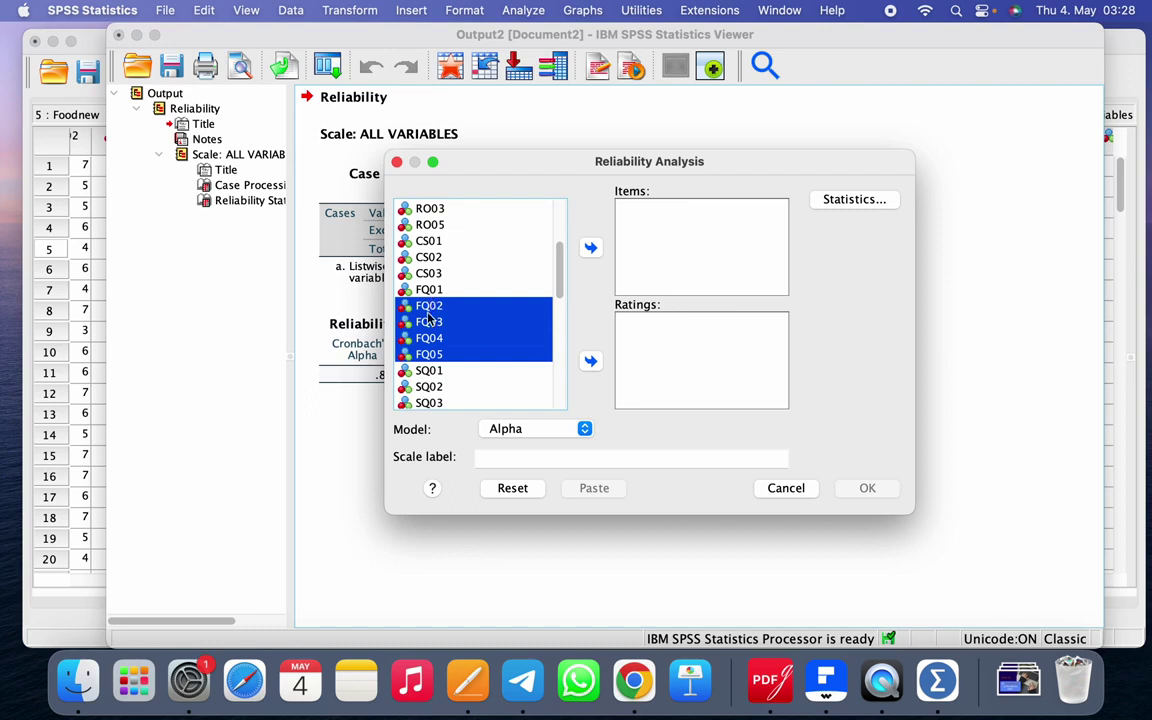
{"action": "left_click", "coordinate": [590, 248]}
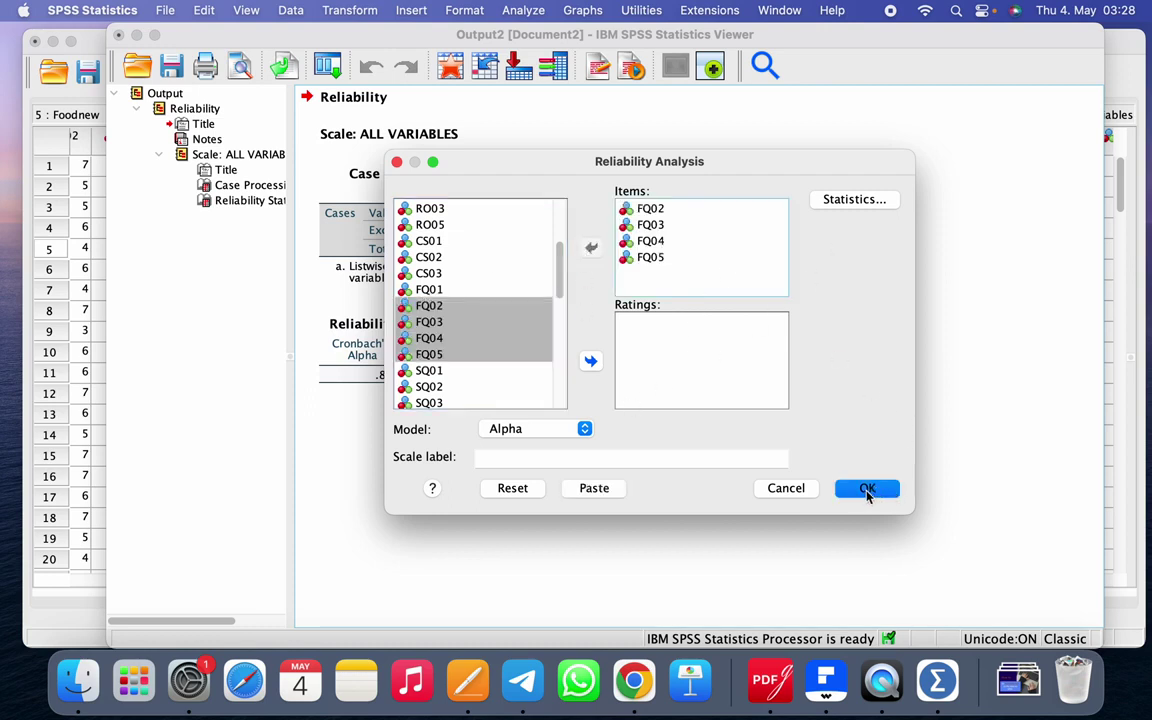
{"action": "left_click", "coordinate": [866, 488]}
{"action": "left_click", "coordinate": [553, 465]}
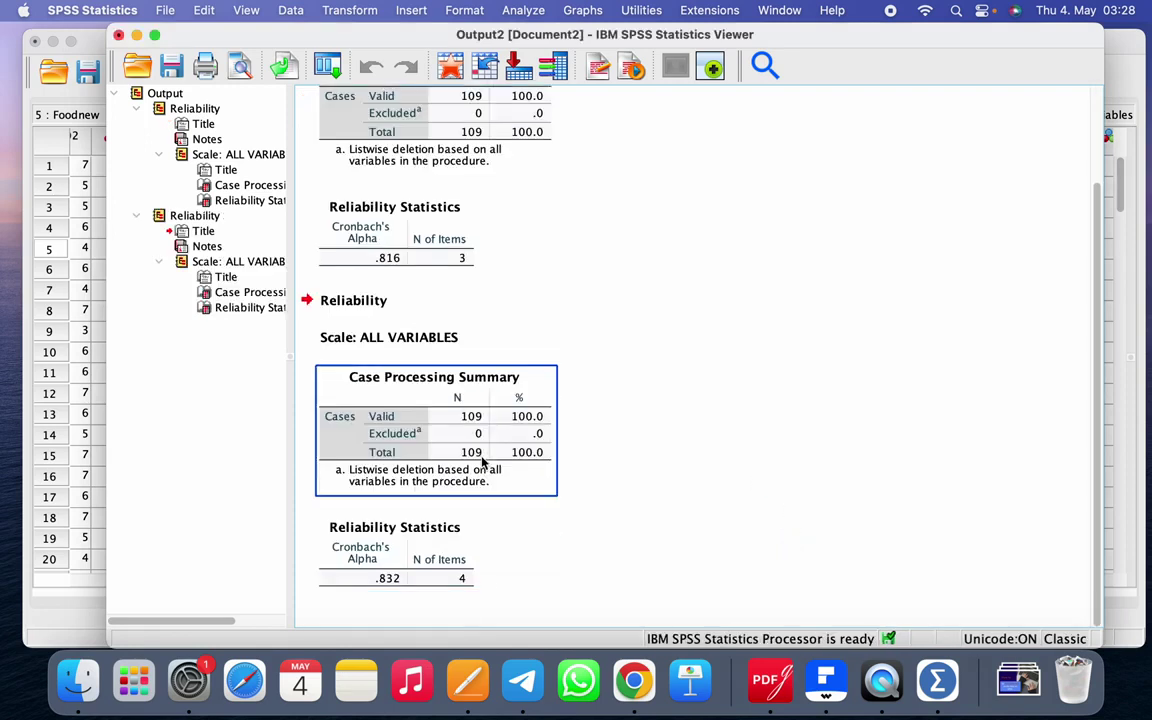
{"action": "left_click", "coordinate": [400, 548]}
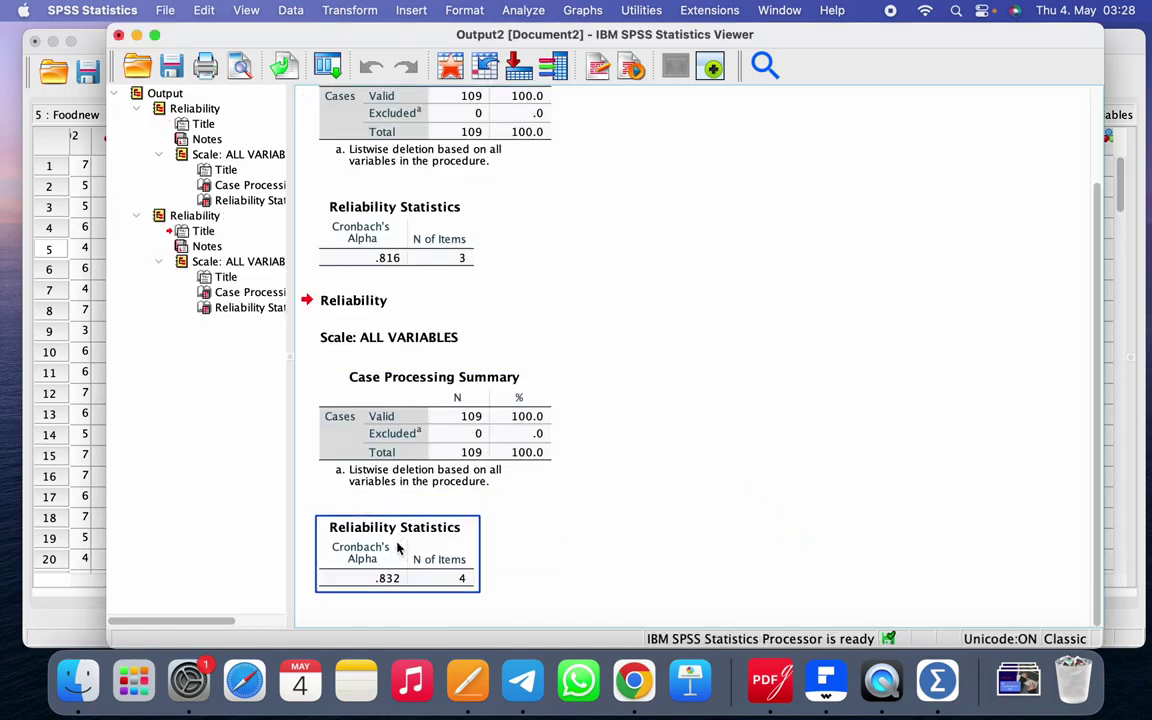
{"action": "left_click", "coordinate": [535, 535]}
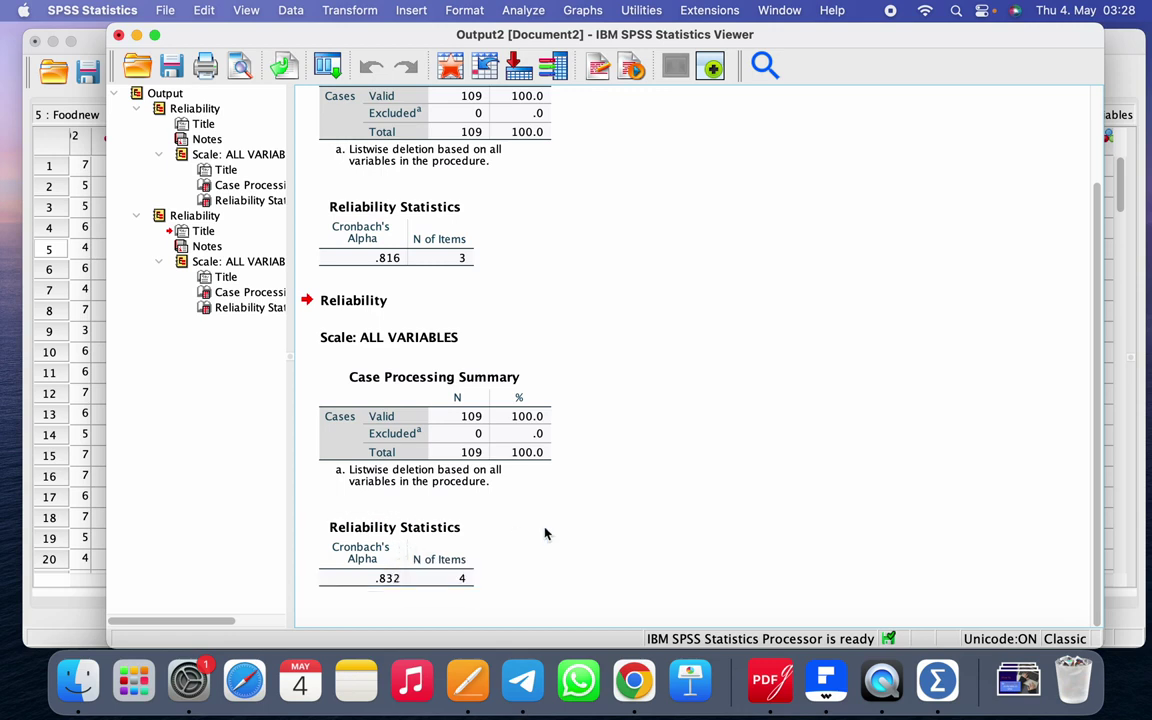
{"action": "left_click", "coordinate": [390, 586]}
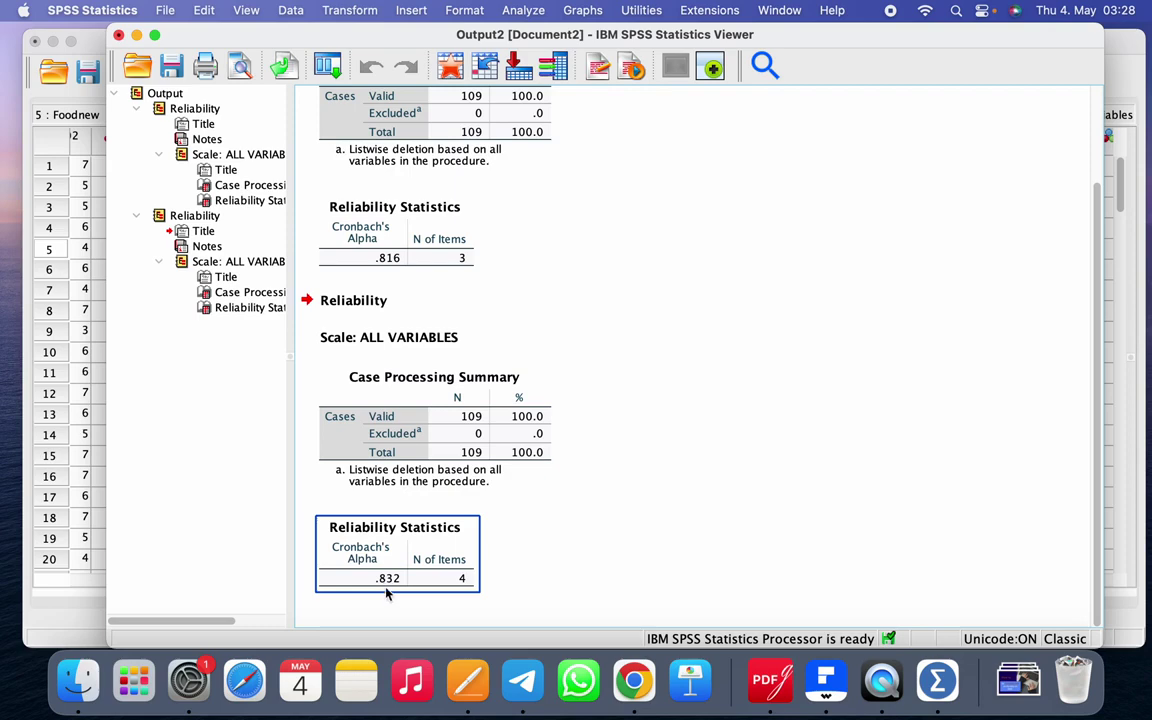
Step: Reopen the Reliability Analysis and remove FQ02 through FQ05 from the items list
{"action": "left_click", "coordinate": [523, 10]}
{"action": "mouse_move", "coordinate": [690, 364]}
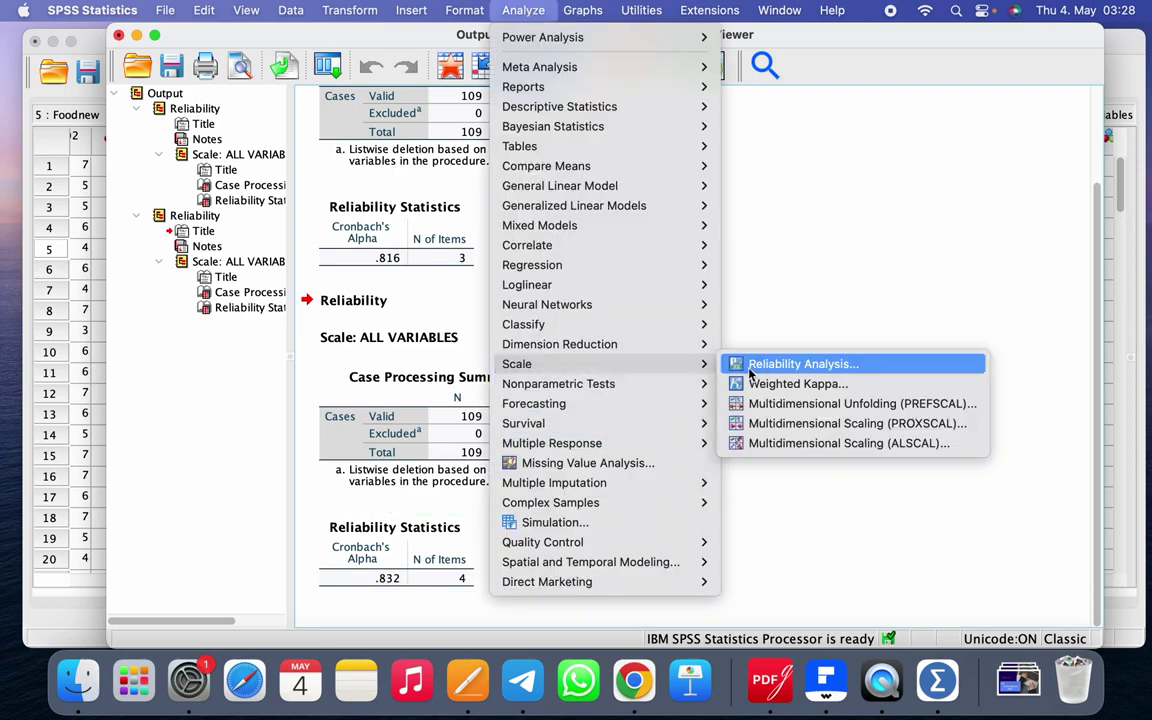
{"action": "left_click", "coordinate": [752, 364]}
{"action": "left_click", "coordinate": [650, 257]}
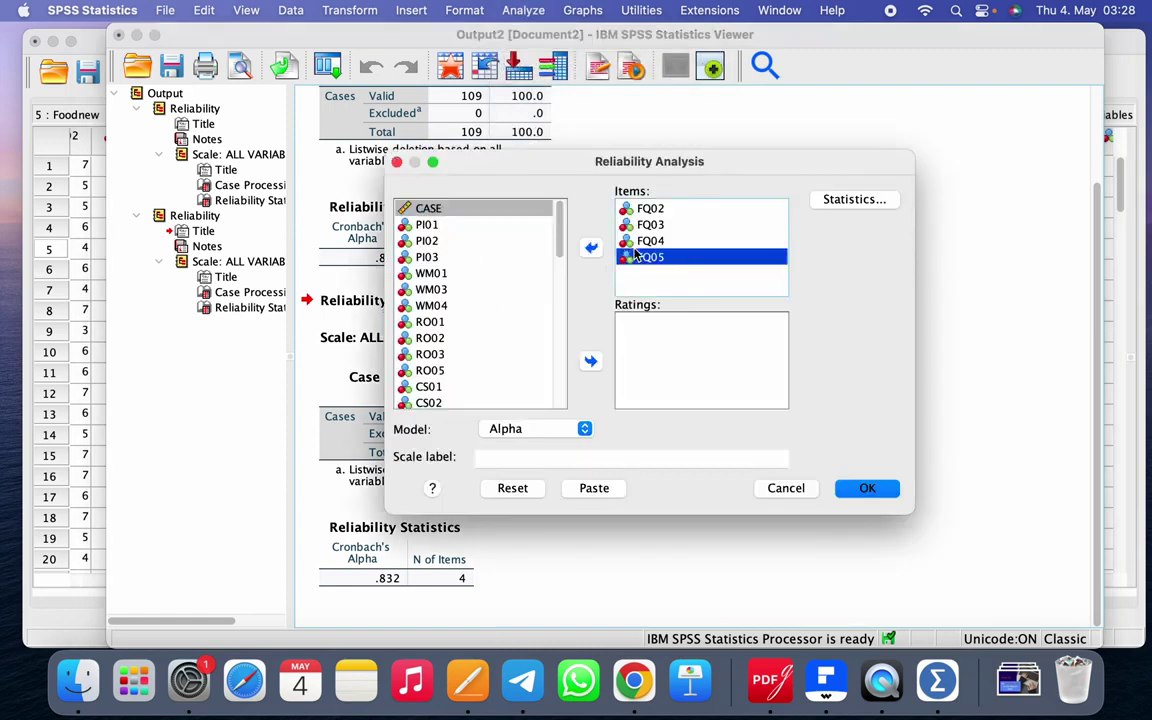
{"action": "left_click", "coordinate": [650, 208], "text": "shift"}
{"action": "left_click", "coordinate": [591, 247]}
Step: Run the Alpha reliability analysis on items SQ02 and SQ03 and check its Cronbach's alpha
{"action": "scroll", "coordinate": [442, 334], "scroll_direction": "down", "scroll_amount": 5}
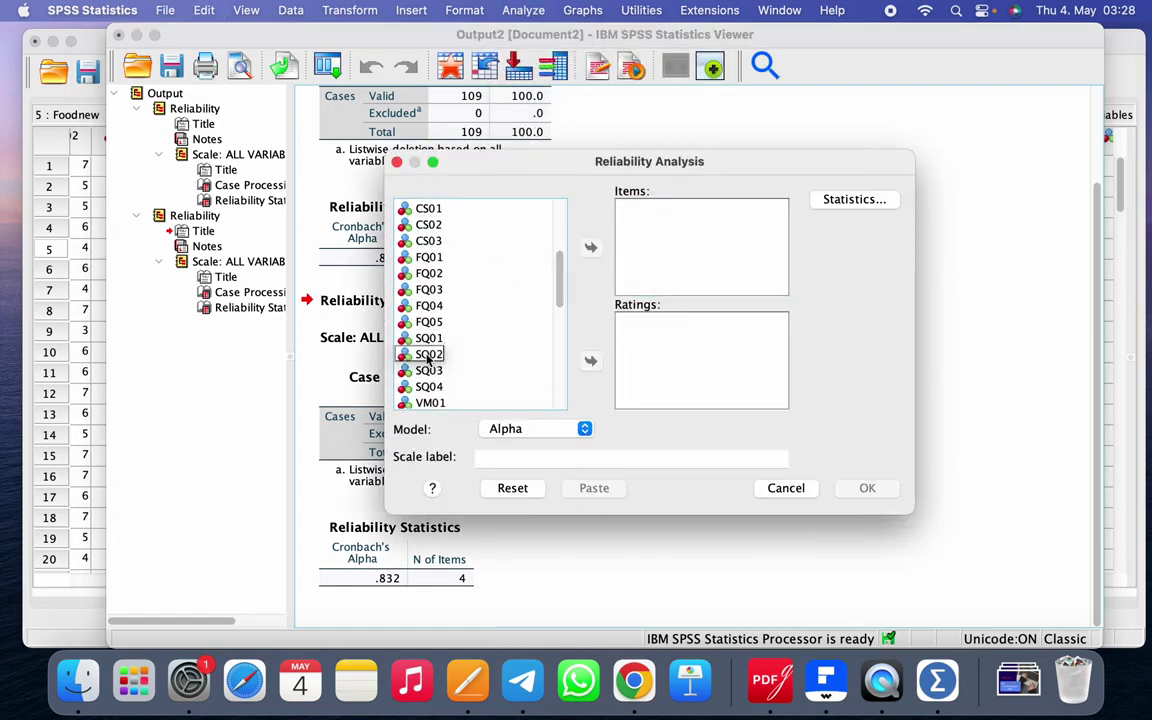
{"action": "left_click", "coordinate": [428, 356]}
{"action": "left_click", "coordinate": [427, 370], "text": "shift"}
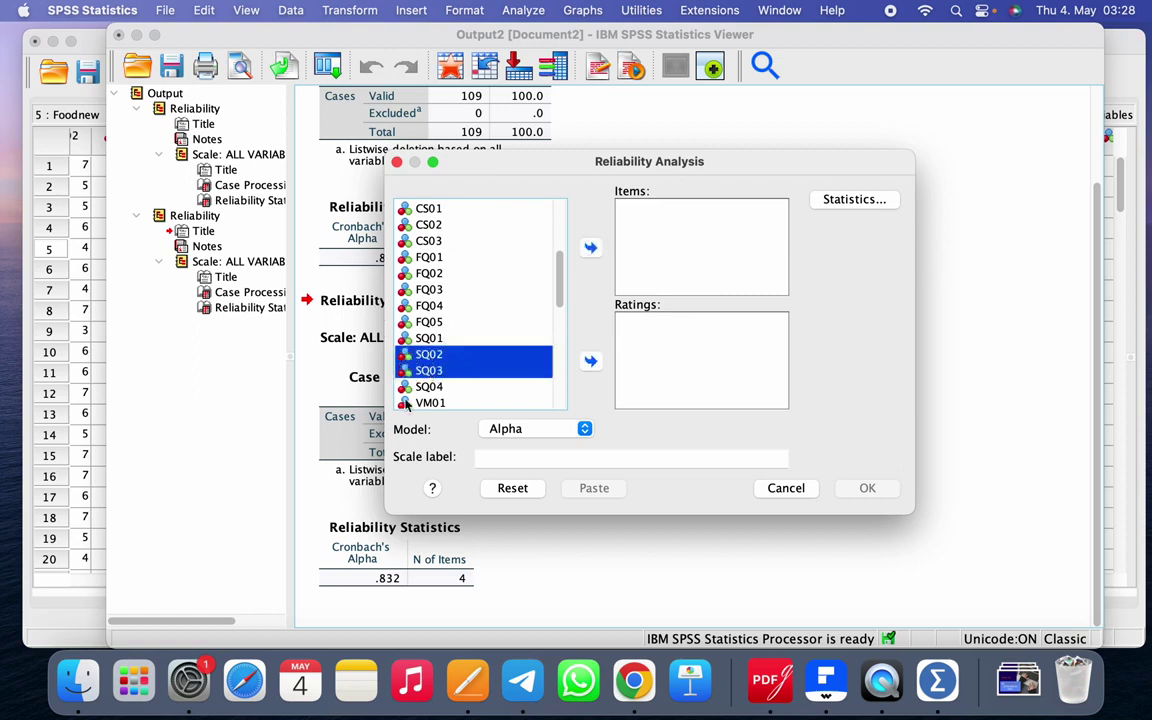
{"action": "left_click", "coordinate": [591, 247]}
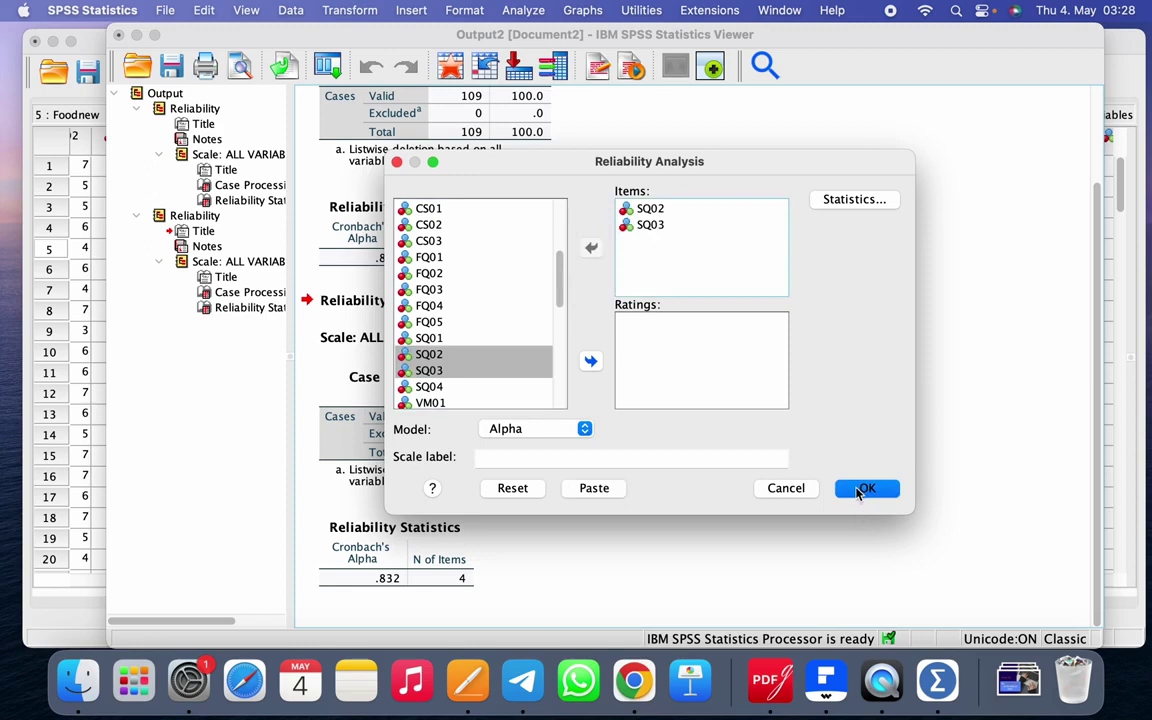
{"action": "left_click", "coordinate": [862, 489]}
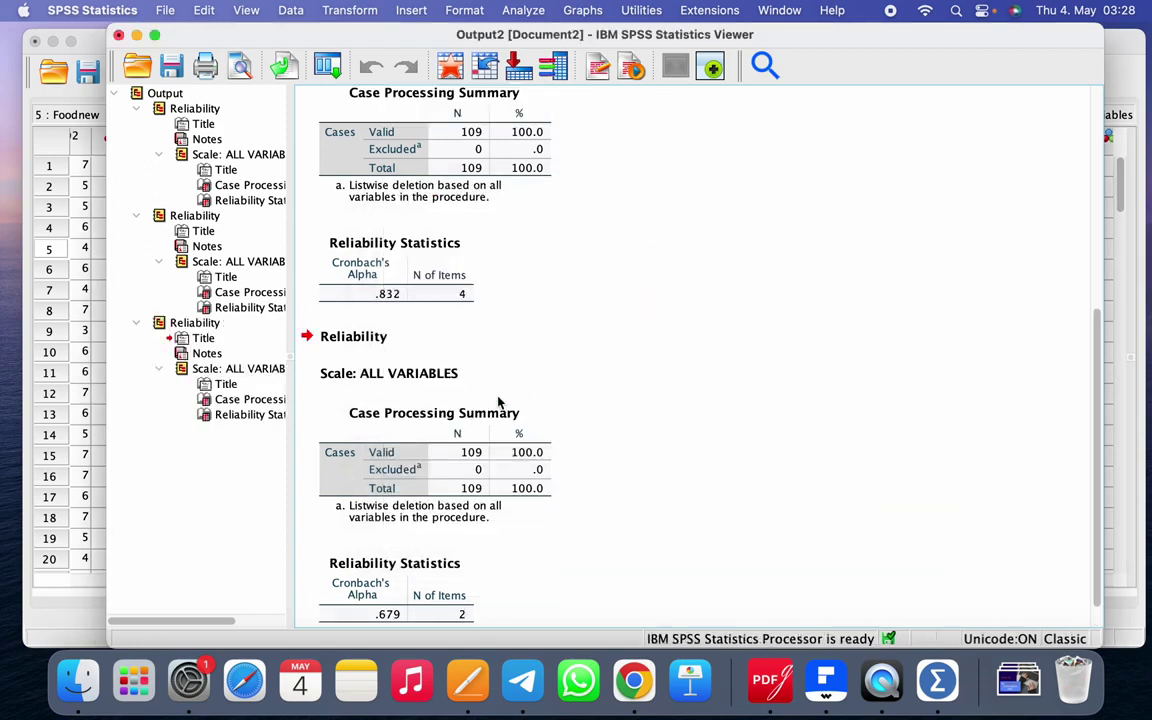
{"action": "left_click", "coordinate": [476, 447]}
{"action": "scroll", "coordinate": [481, 420], "scroll_direction": "down", "scroll_amount": 1}
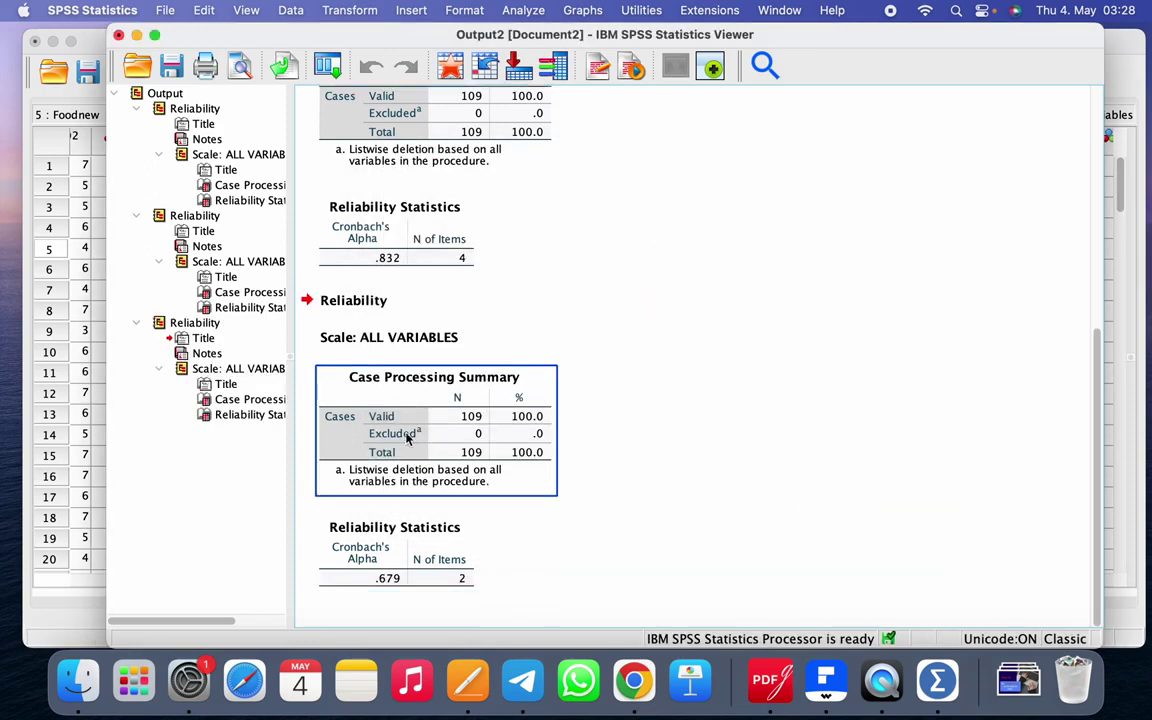
{"action": "left_click", "coordinate": [358, 550]}
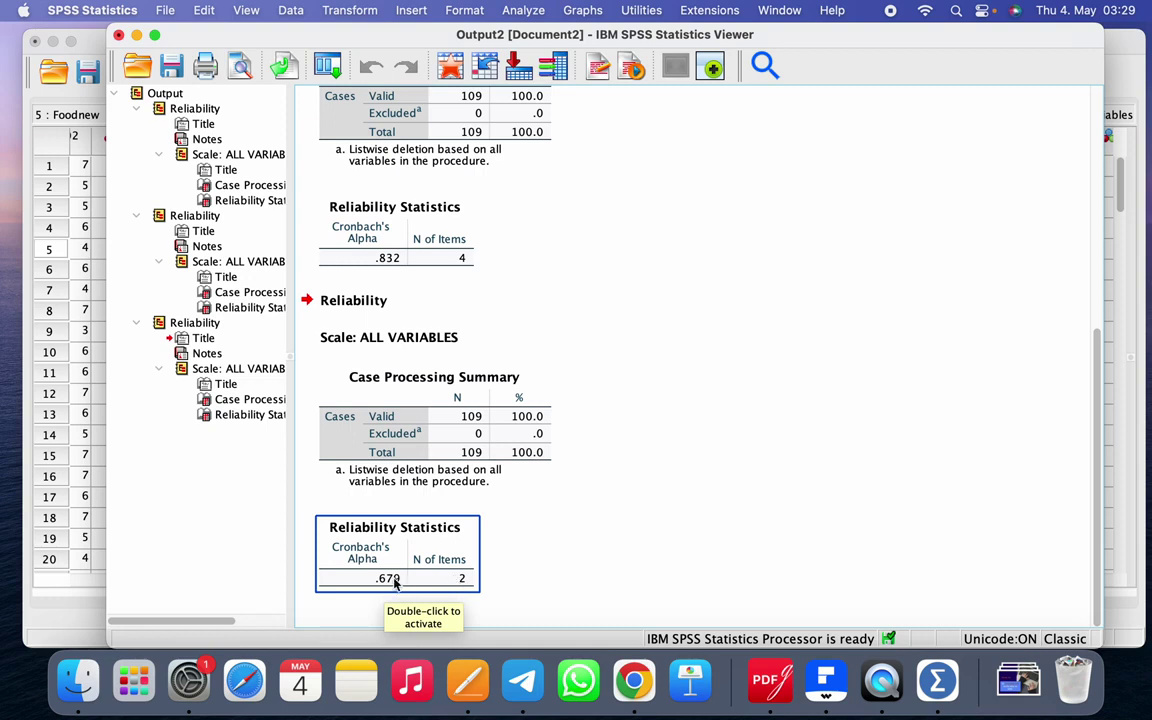
{"action": "left_click", "coordinate": [300, 500]}
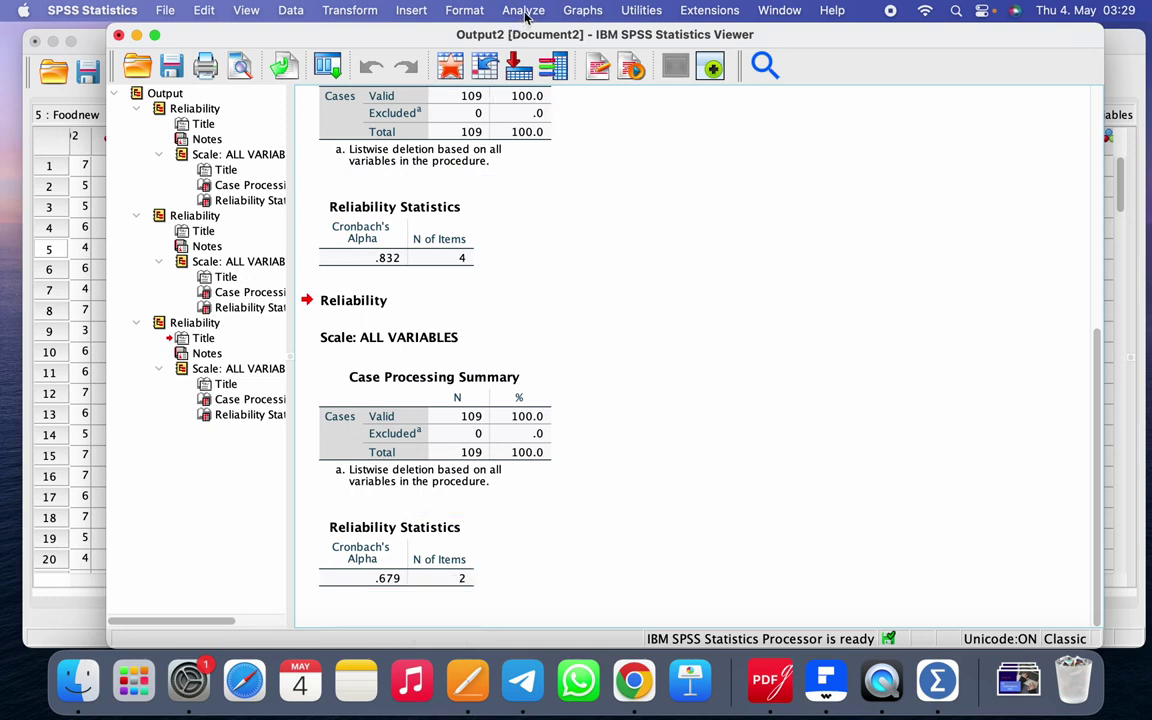
Step: Reopen the Reliability Analysis and remove SQ02 and SQ03 from the items list
{"action": "left_click", "coordinate": [523, 10]}
{"action": "mouse_move", "coordinate": [660, 366]}
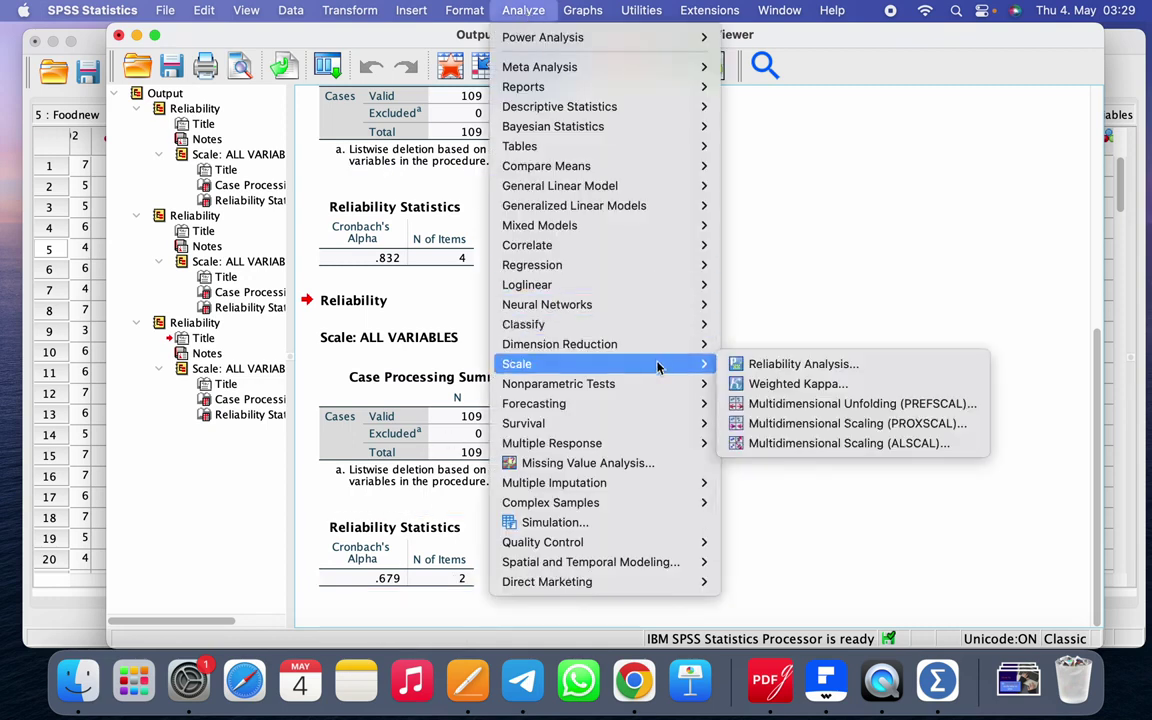
{"action": "left_click", "coordinate": [777, 366]}
{"action": "left_click", "coordinate": [645, 225]}
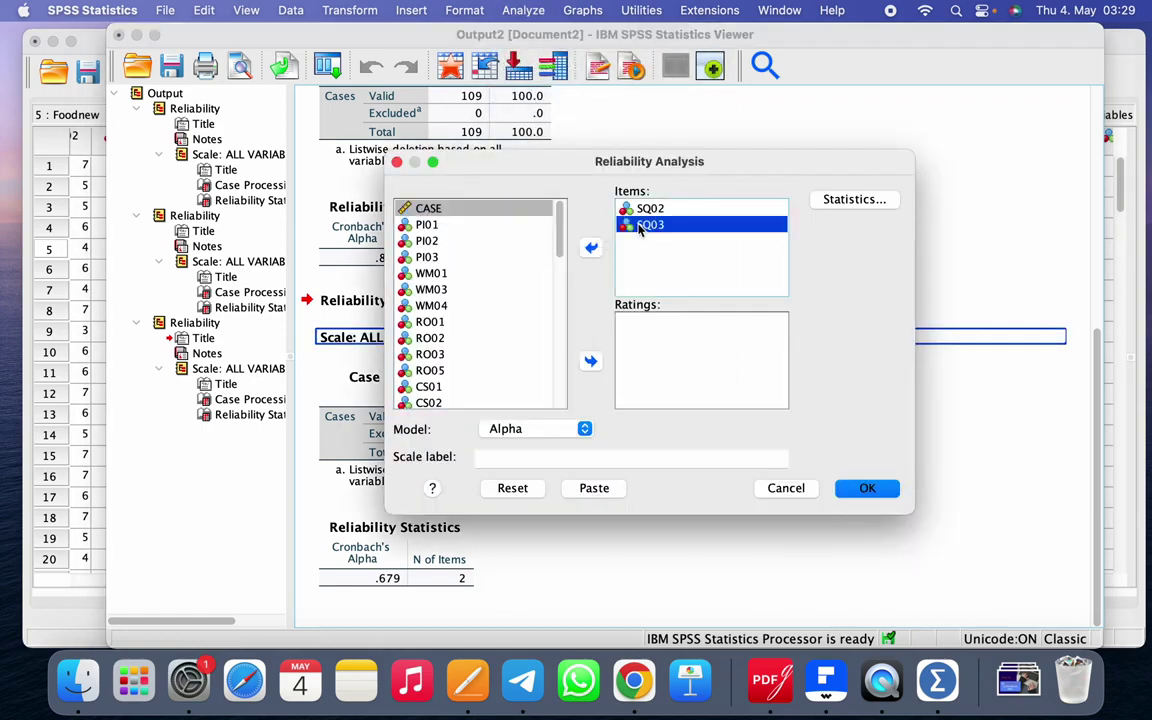
{"action": "key", "text": "super+a"}
{"action": "left_click", "coordinate": [590, 247]}
Step: Run the Alpha reliability analysis on items VM01, VM02 and VM03 and check its Cronbach's alpha
{"action": "scroll", "coordinate": [450, 343], "scroll_direction": "down", "scroll_amount": 5}
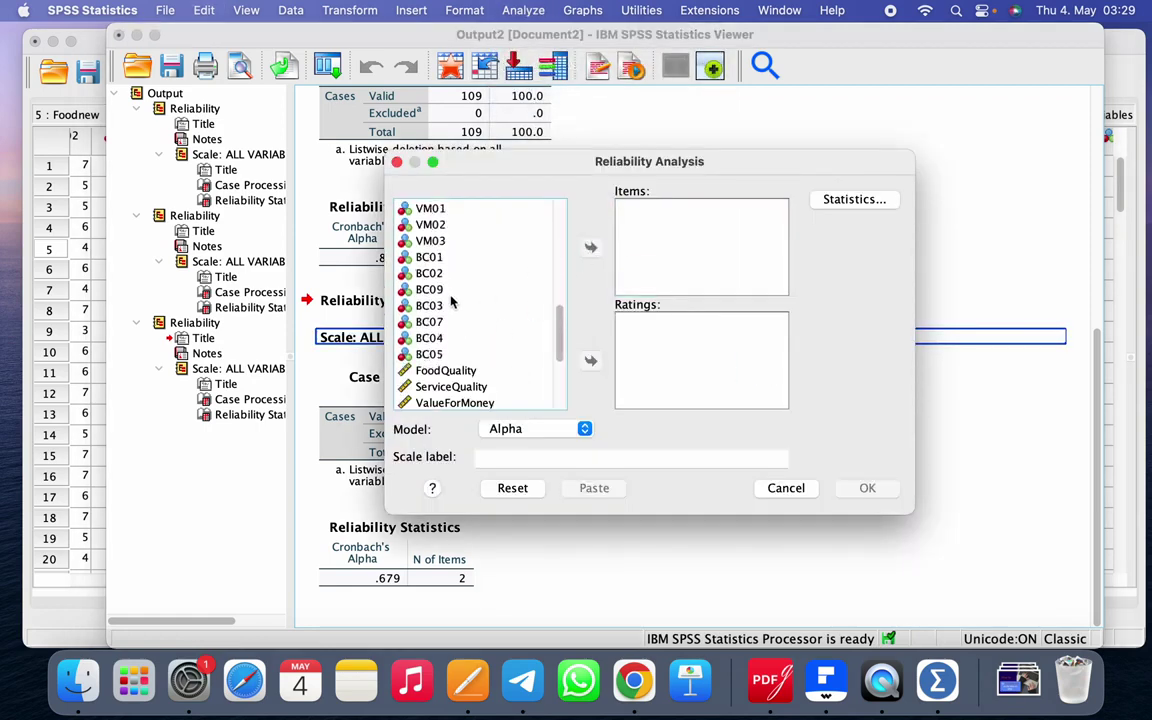
{"action": "scroll", "coordinate": [432, 280], "scroll_direction": "up", "scroll_amount": 1}
{"action": "left_click", "coordinate": [432, 226]}
{"action": "left_click_drag", "start_coordinate": [432, 237], "coordinate": [440, 257]}
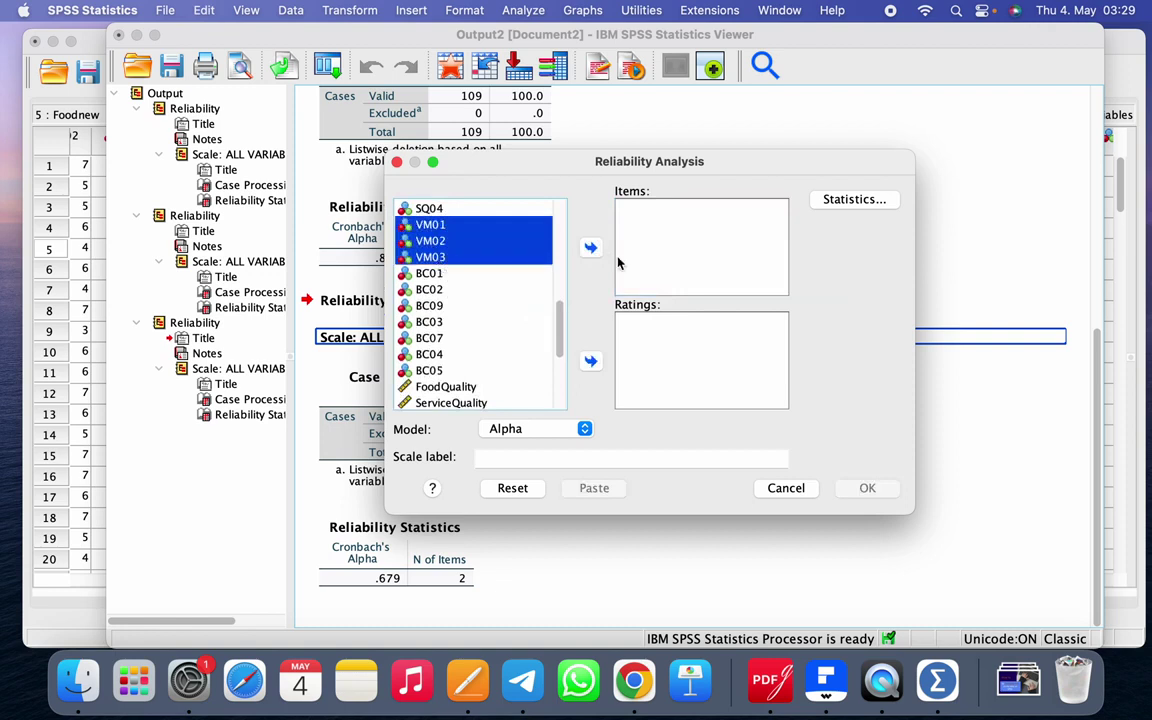
{"action": "left_click", "coordinate": [590, 247]}
{"action": "left_click", "coordinate": [862, 488]}
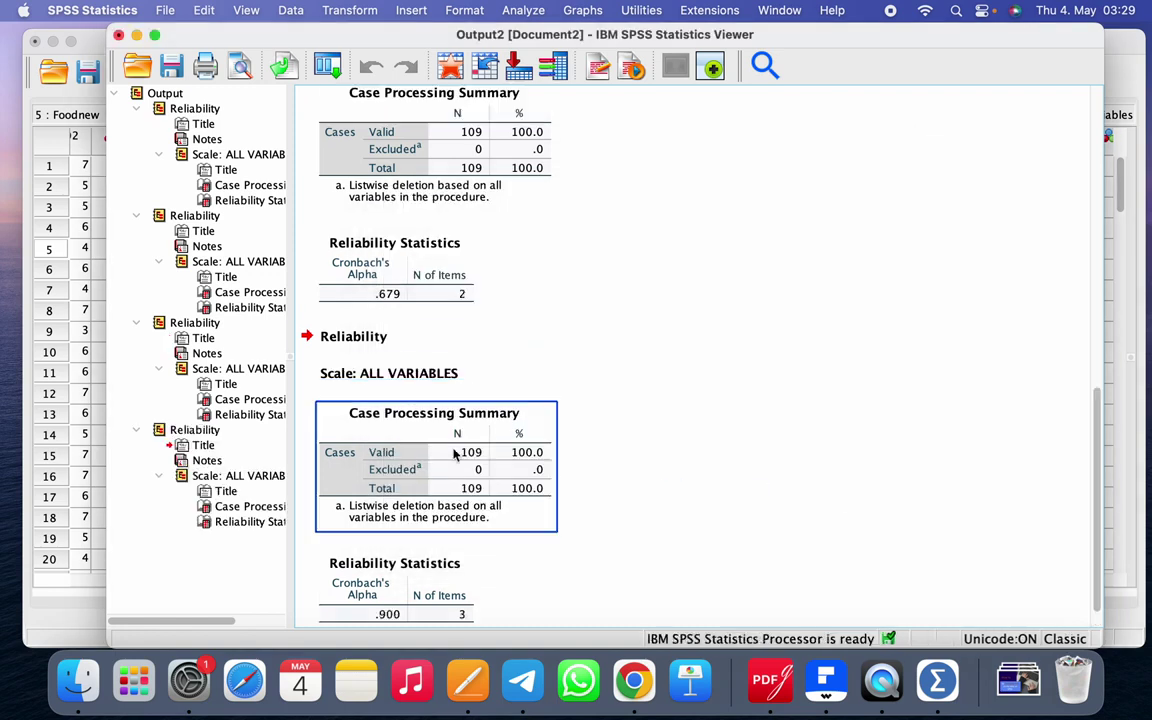
{"action": "left_click", "coordinate": [350, 532]}
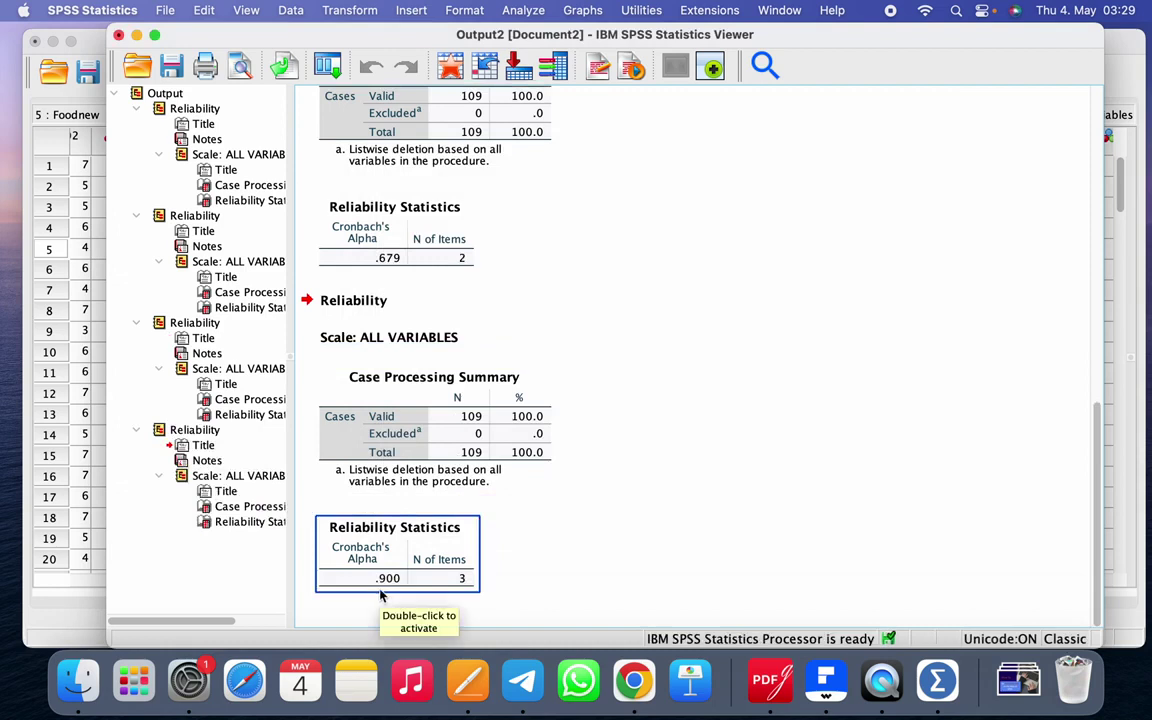
{"action": "left_click", "coordinate": [494, 557]}
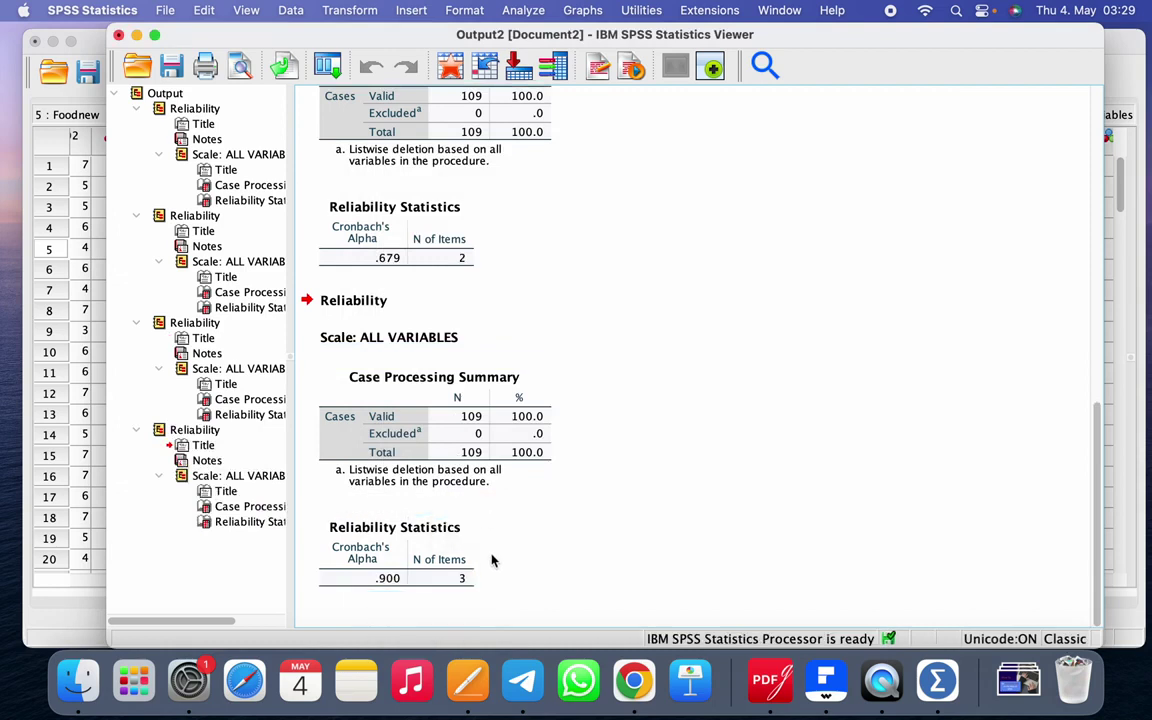